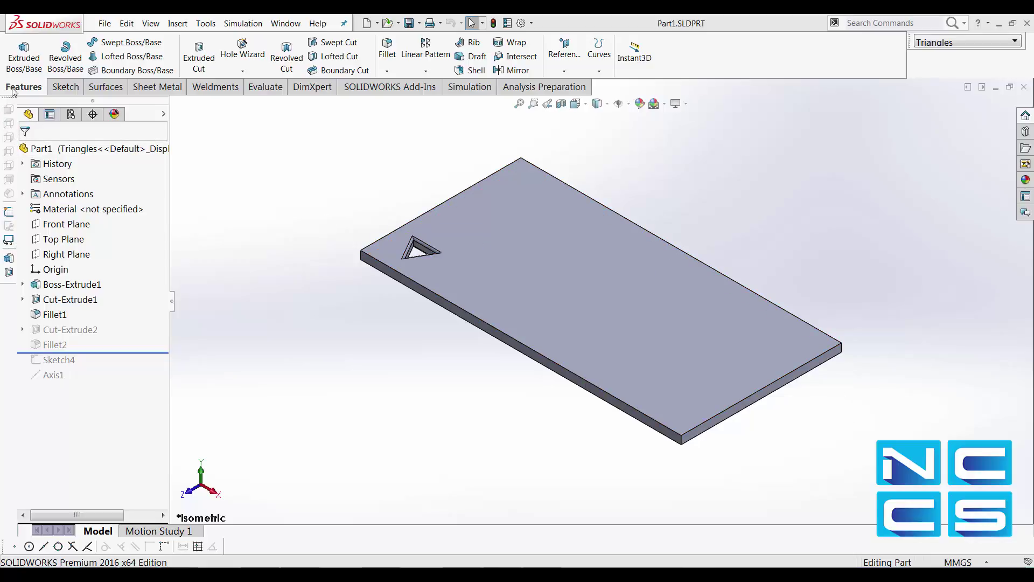
# Switch the part briefly to the Ellipse configuration, then back to Triangles.
pyautogui.click(426, 72)
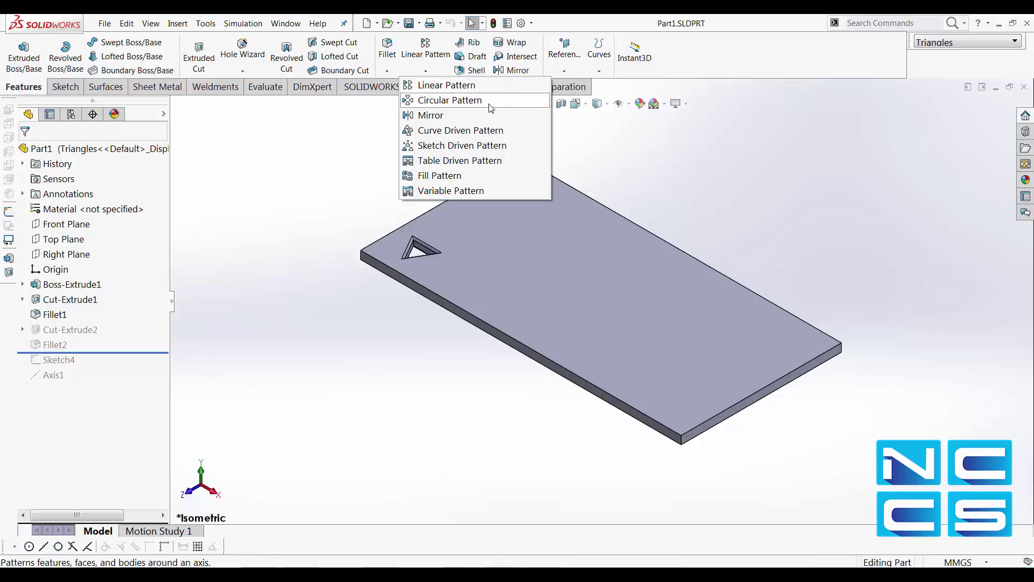
pyautogui.click(337, 166)
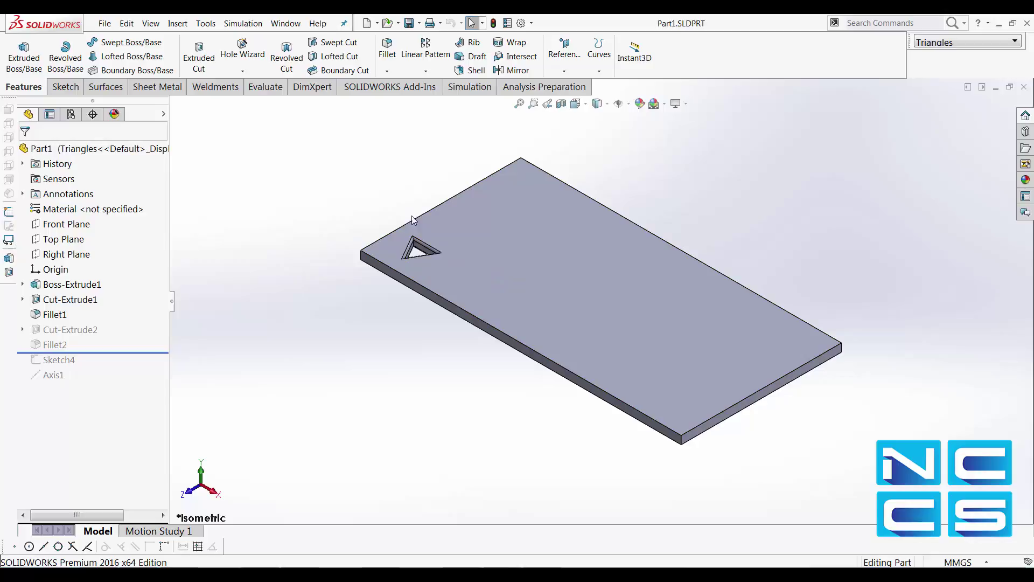
pyautogui.click(72, 114)
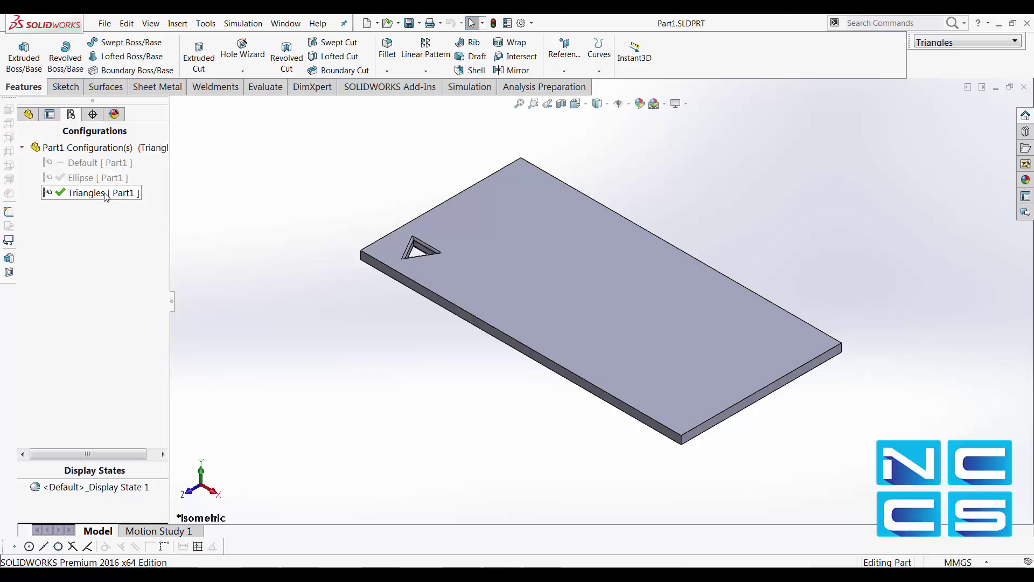
pyautogui.doubleClick(106, 179)
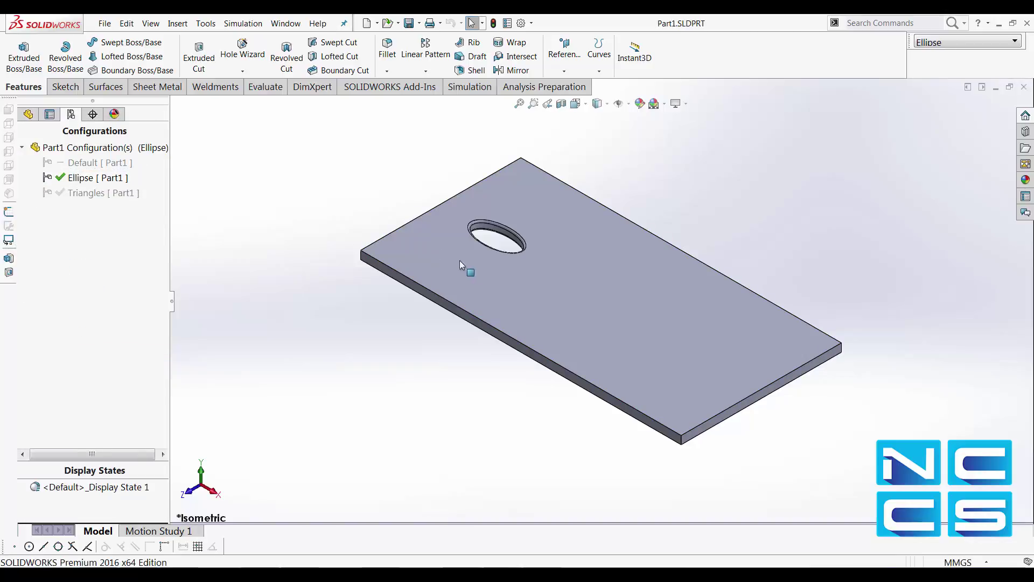
pyautogui.doubleClick(97, 194)
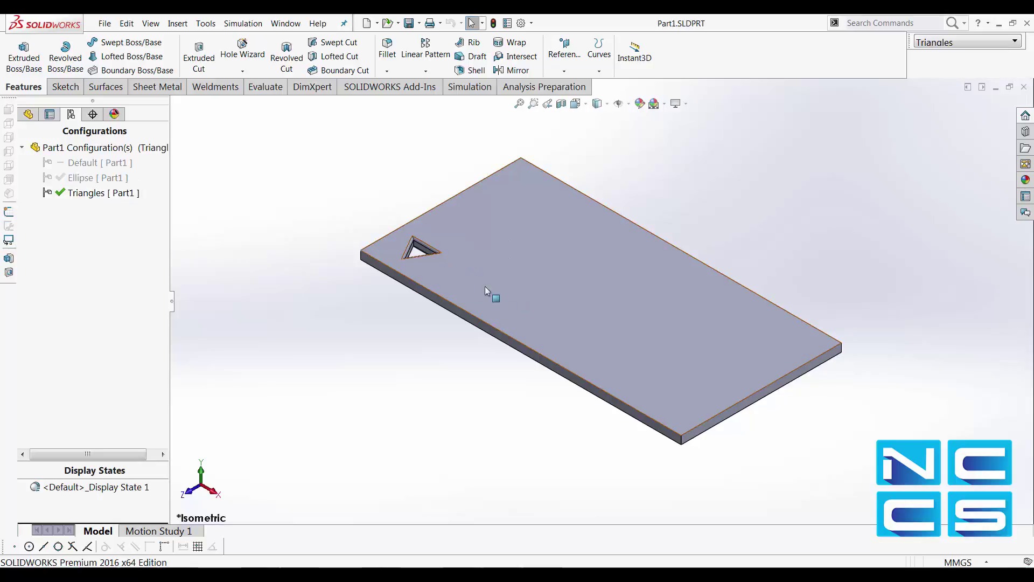
pyautogui.click(28, 114)
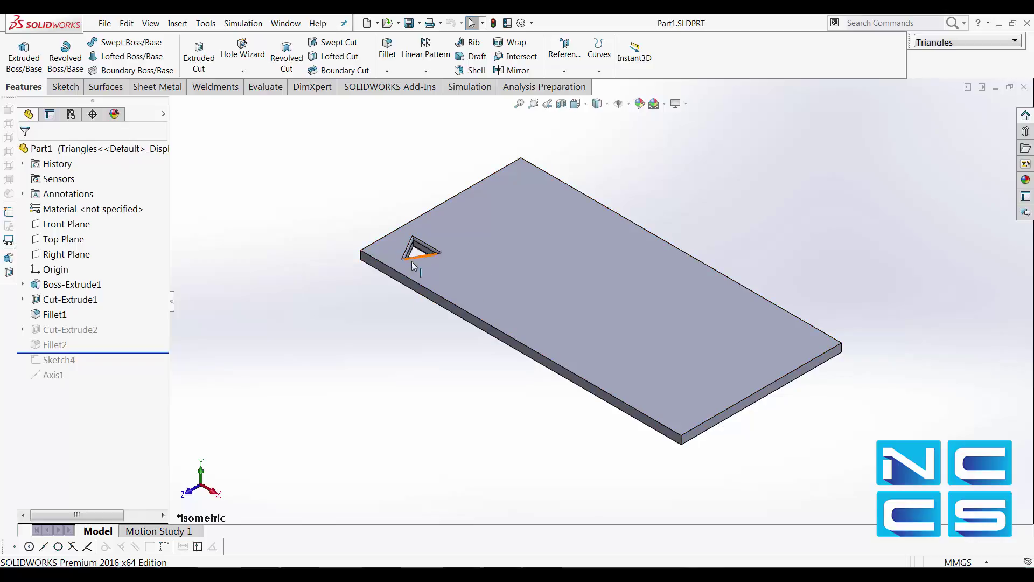
# Select and clear the plate's front and back-left top edges, then show the pattern types list.
pyautogui.click(443, 302)
pyautogui.click(361, 388)
pyautogui.click(431, 212)
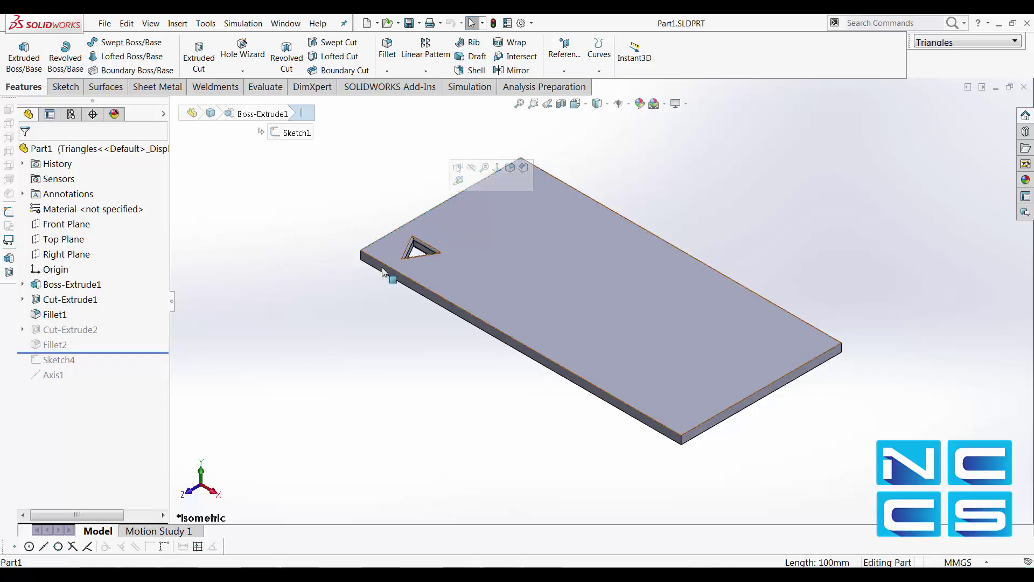
pyautogui.click(327, 368)
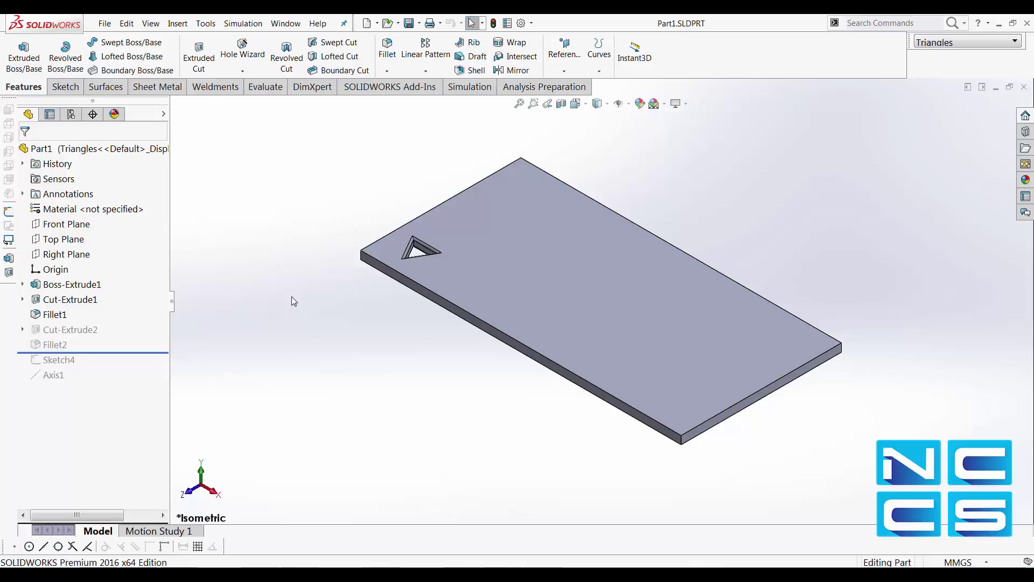
pyautogui.click(426, 72)
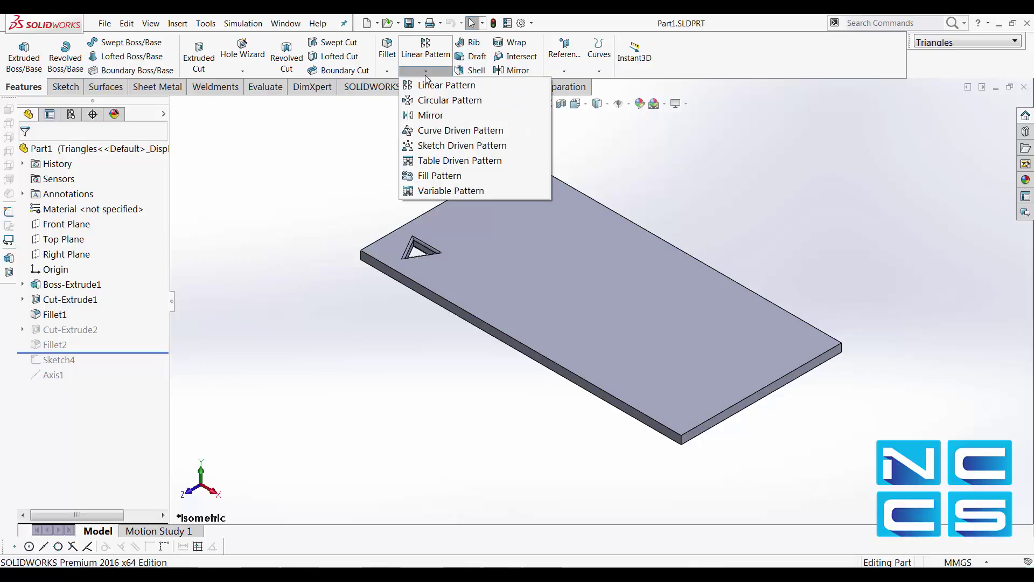
# Start a Linear Pattern using the plate's front edge as Direction 1.
pyautogui.click(474, 86)
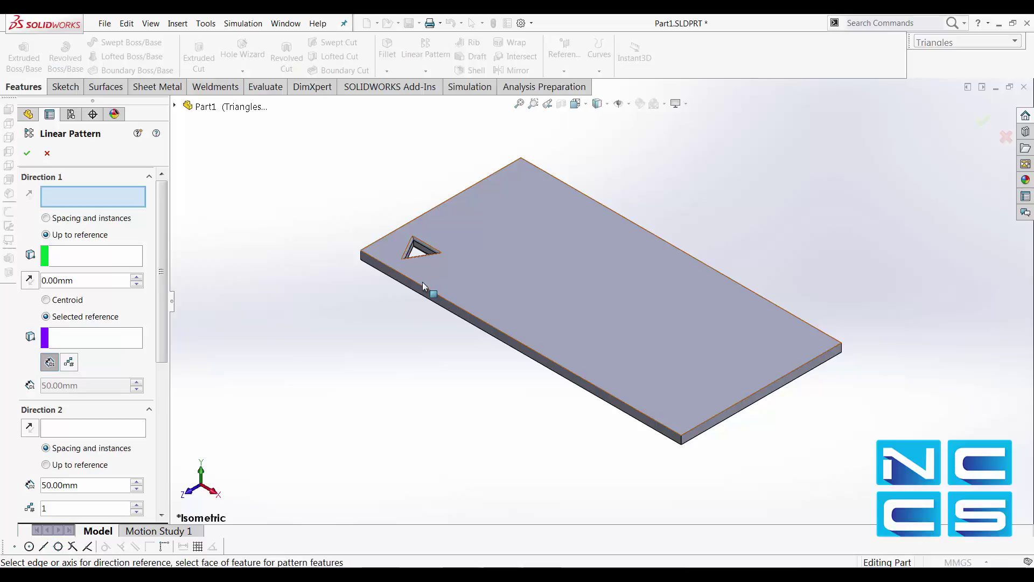
pyautogui.click(476, 320)
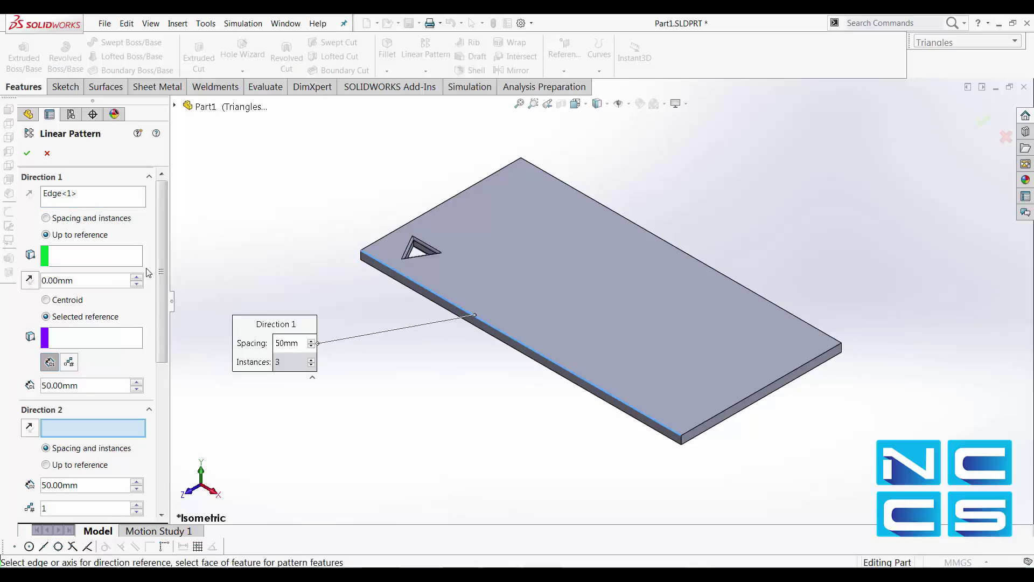
pyautogui.moveTo(162, 272); pyautogui.dragTo(163, 389)
# Pick the triangular cut as the pattern feature, clear it, and expand the flyout tree.
pyautogui.click(99, 349)
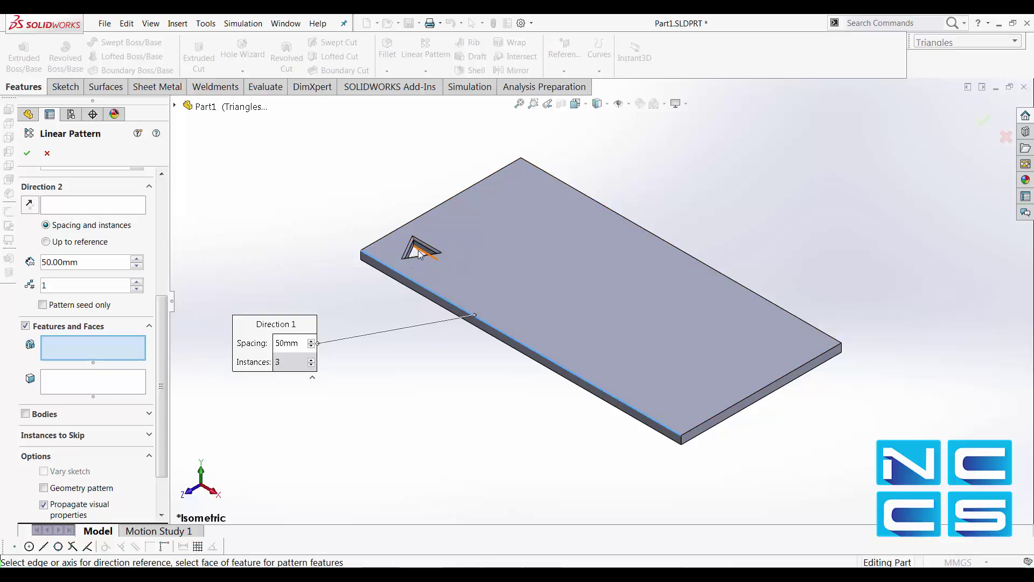
pyautogui.scroll(-5, 420, 254)
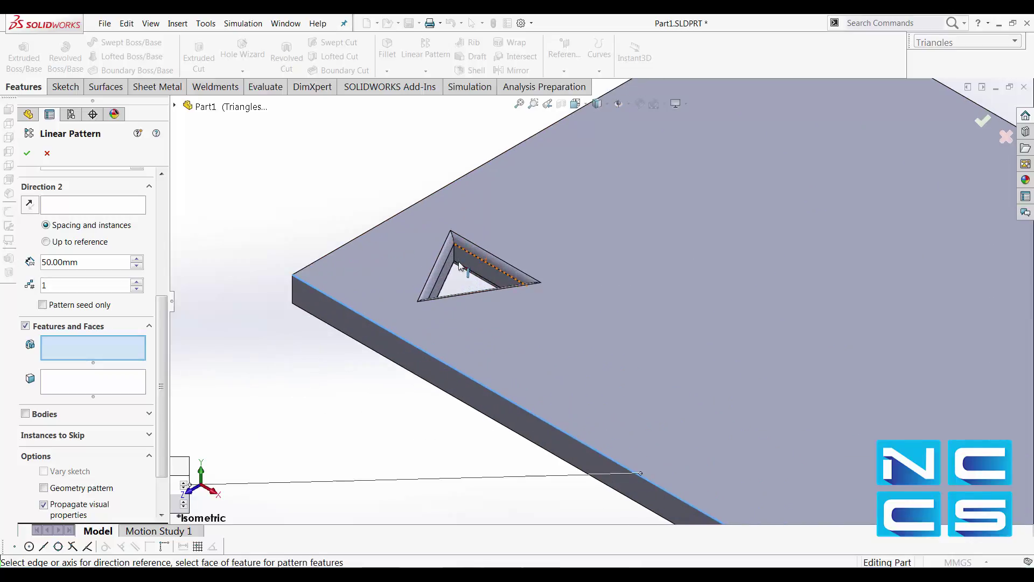
pyautogui.click(460, 265)
pyautogui.scroll(3, 593, 304)
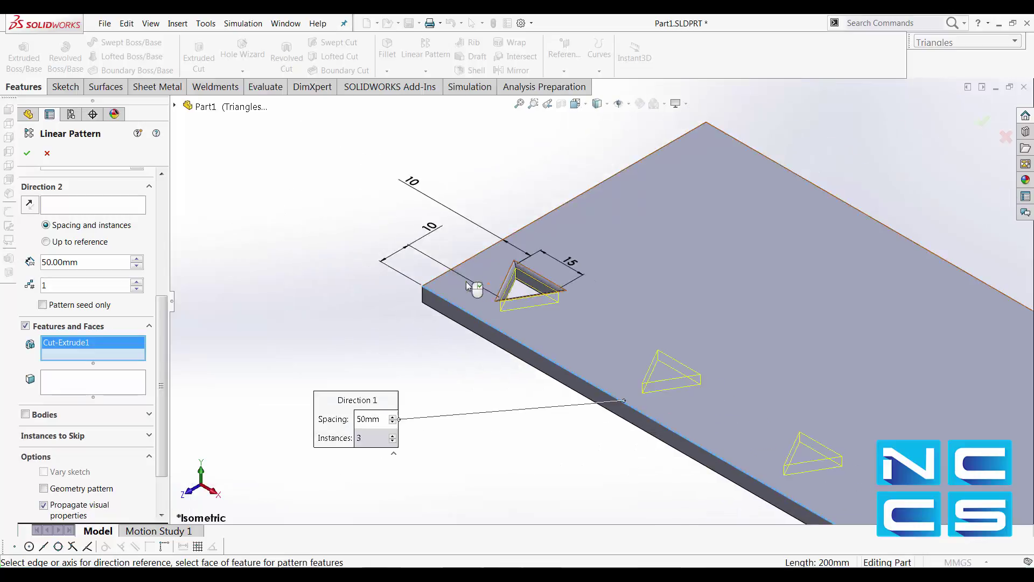
pyautogui.scroll(5, 469, 286)
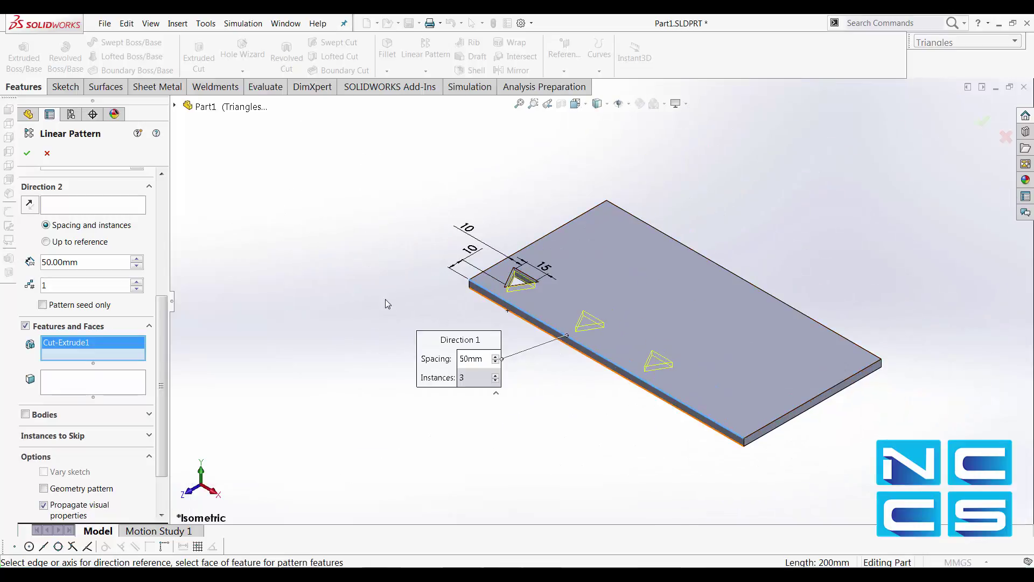
pyautogui.rightClick(135, 351)
pyautogui.click(194, 353)
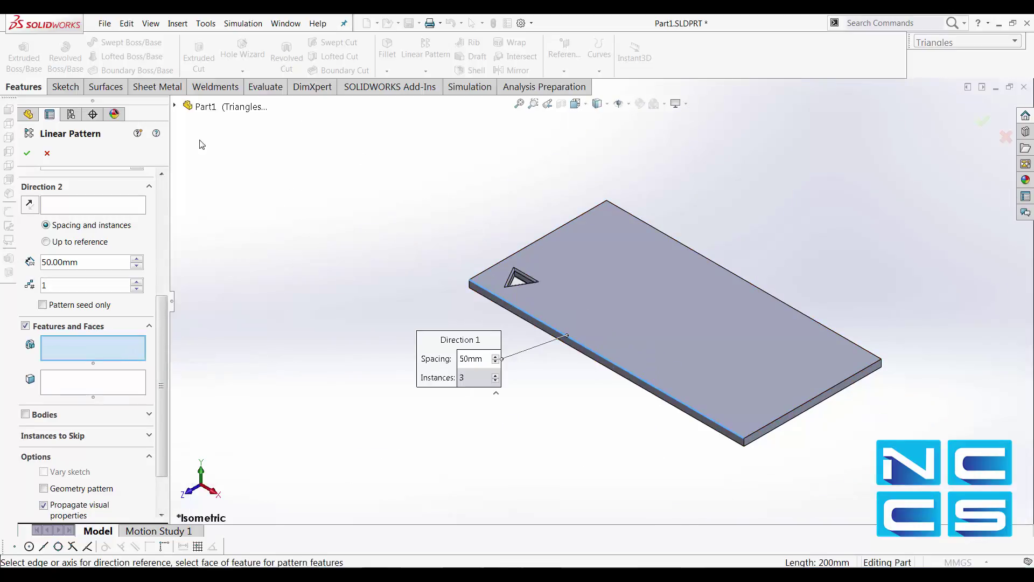
pyautogui.click(174, 106)
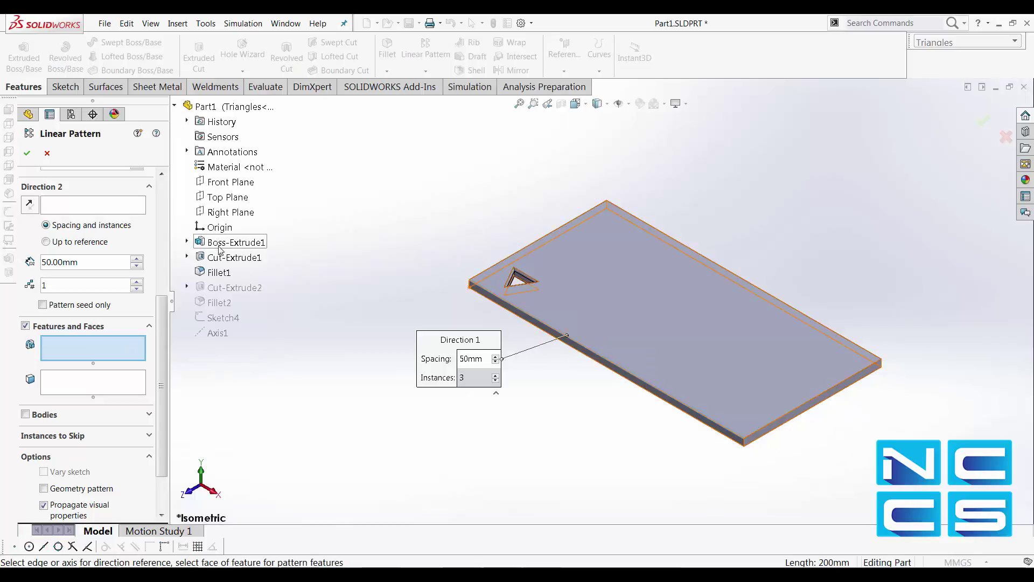
# Add Cut-Extrude1 and Fillet1 from the flyout tree to the pattern, then zoom to fit.
pyautogui.click(244, 263)
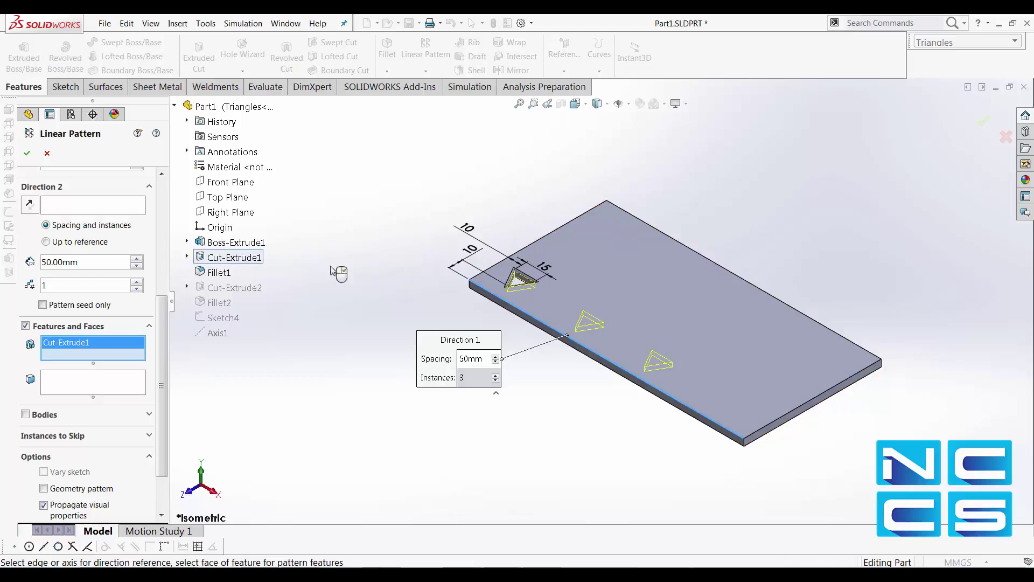
pyautogui.scroll(-2, 547, 276)
pyautogui.scroll(-2, 547, 275)
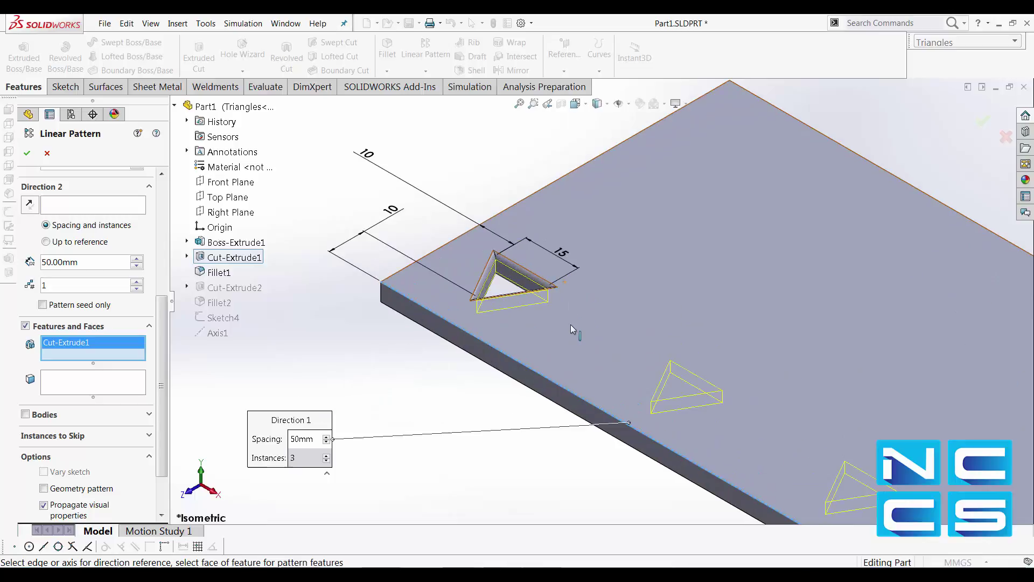
pyautogui.click(216, 275)
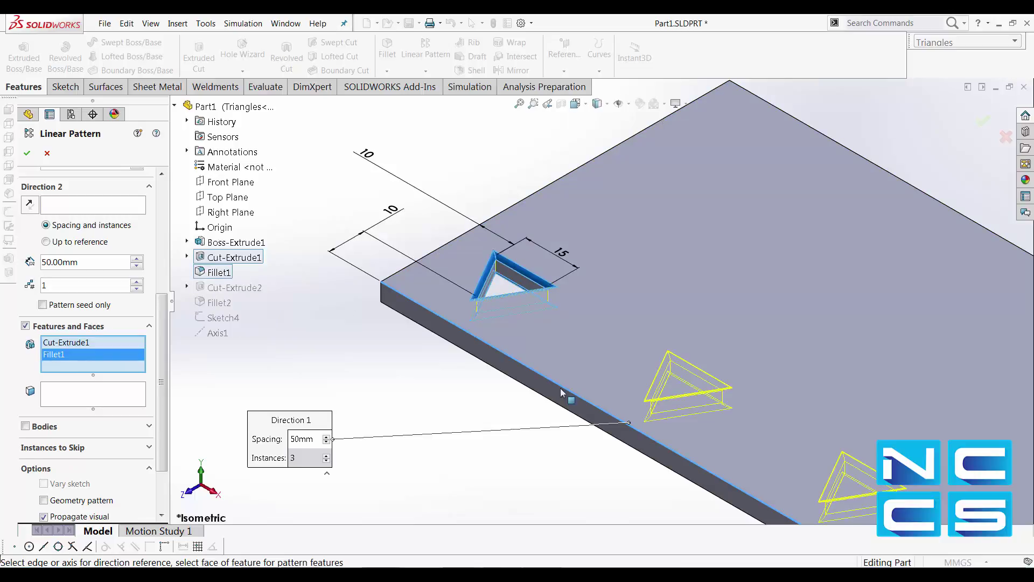
pyautogui.press('z')
pyautogui.press('z')
pyautogui.press('z')
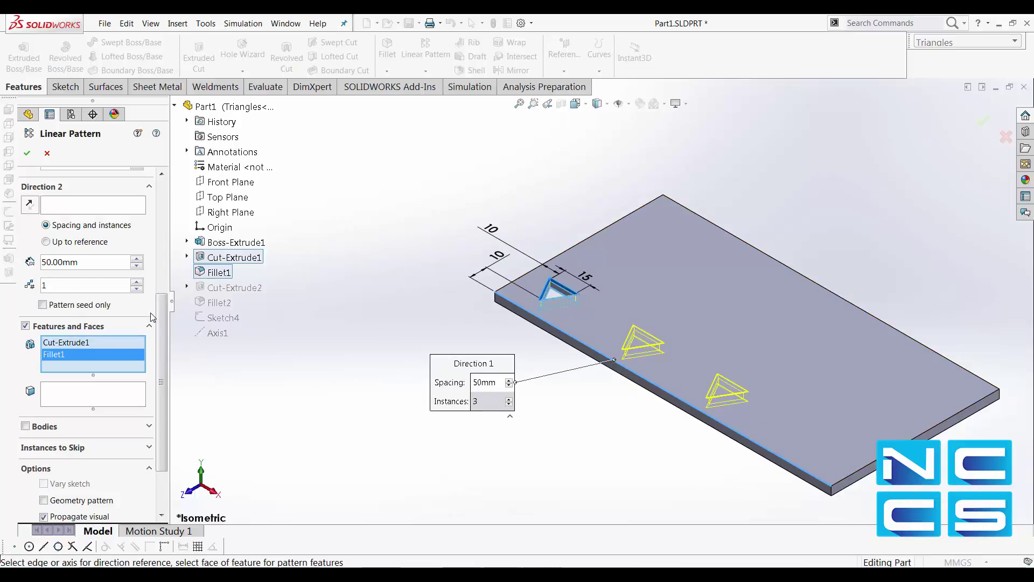
pyautogui.moveTo(165, 310); pyautogui.dragTo(167, 196)
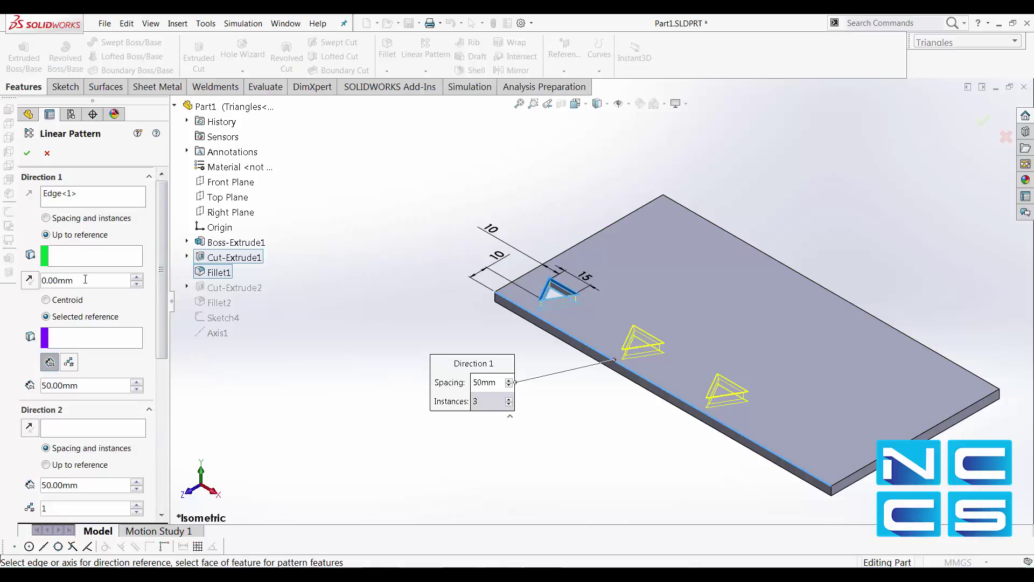
# Set Direction 1 to Spacing and instances with 4 instances at 50 mm.
pyautogui.click(82, 219)
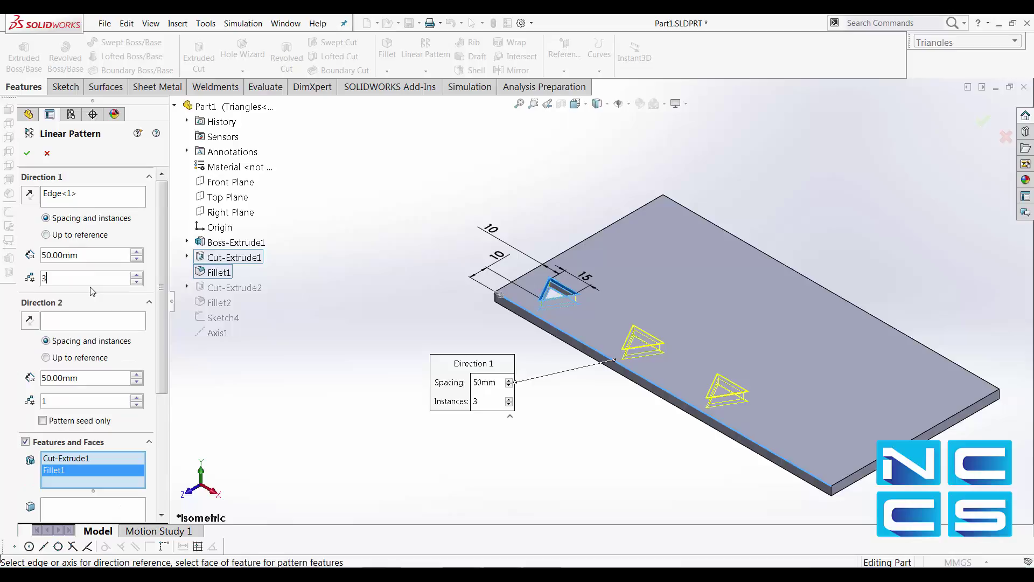
pyautogui.scroll(1, 93, 291)
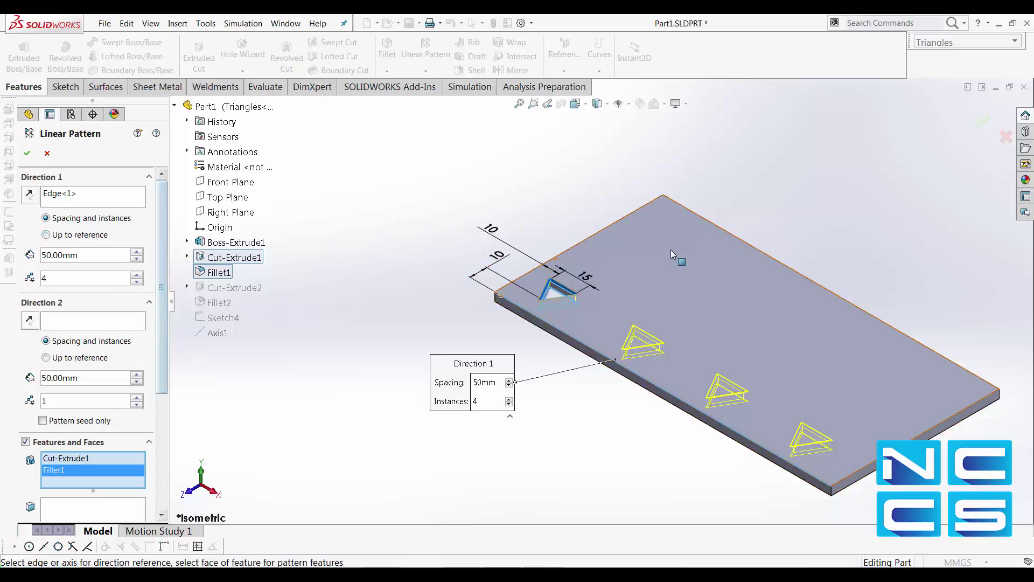
pyautogui.moveTo(166, 295); pyautogui.dragTo(162, 329)
# Use the plate's back edge as Direction 2, running Up to reference the far top edge.
pyautogui.click(88, 251)
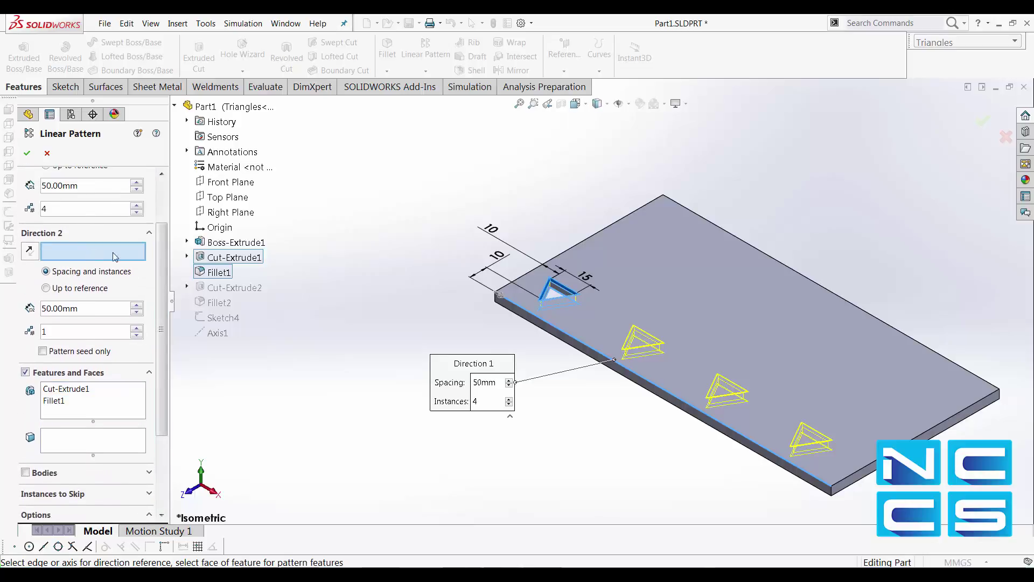
pyautogui.click(573, 252)
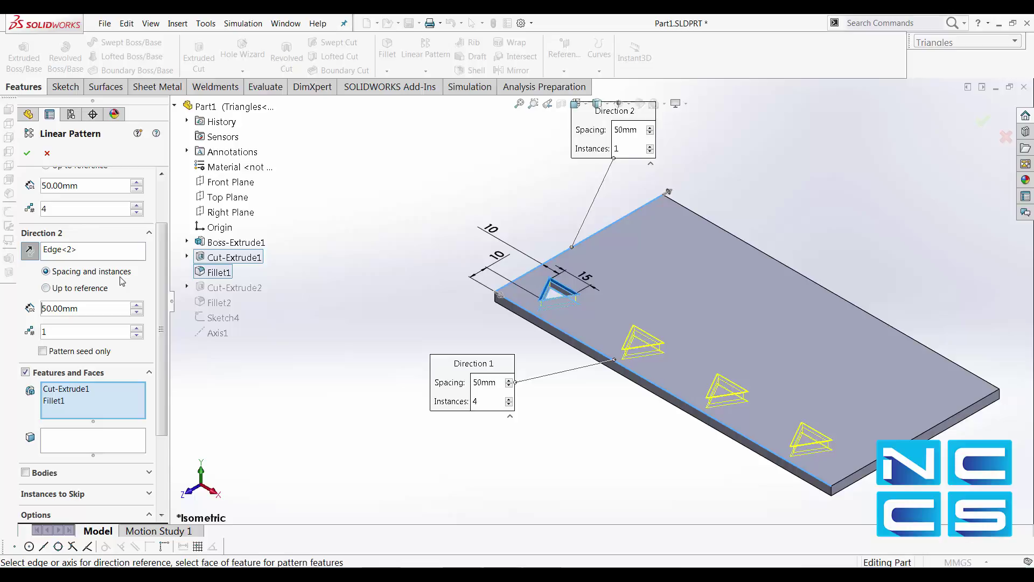
pyautogui.click(60, 291)
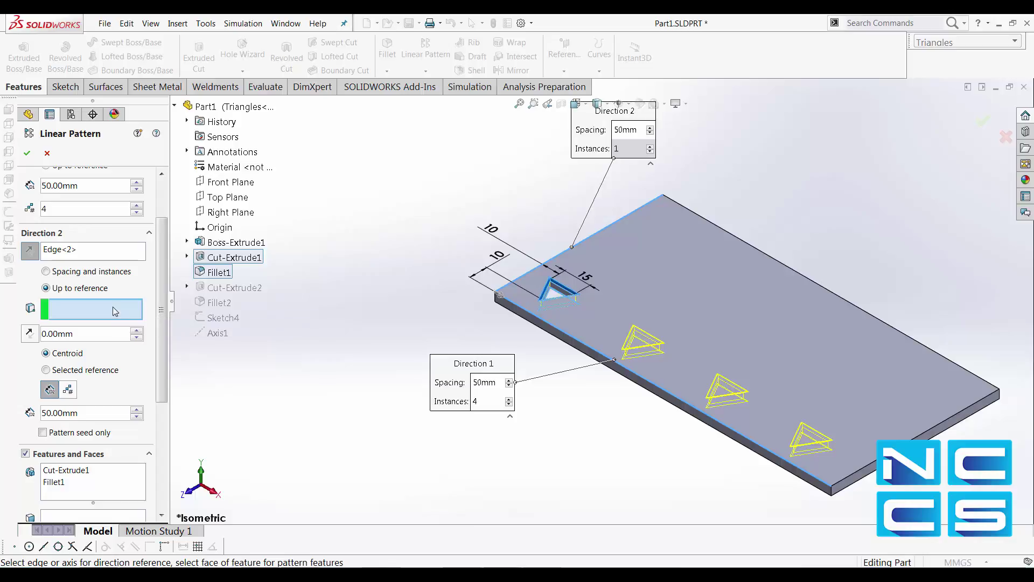
pyautogui.click(695, 216)
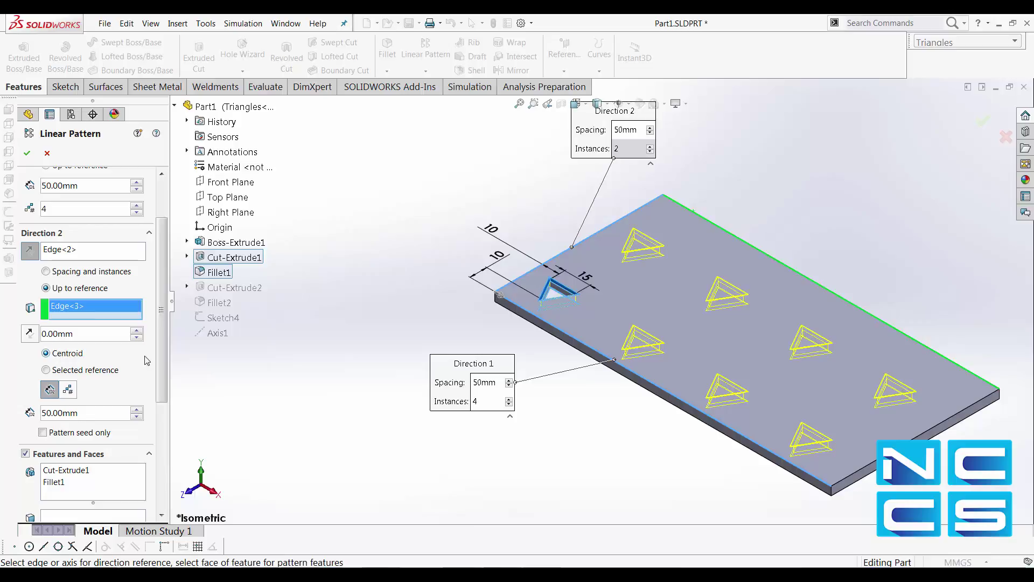
pyautogui.scroll(-1, 152, 373)
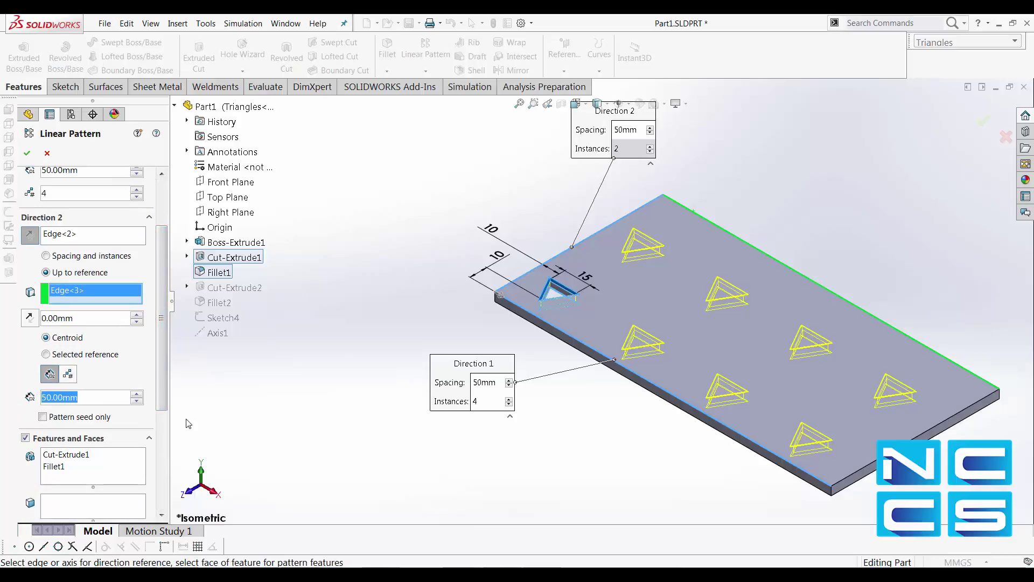
# Give Direction 2 a 25 mm spacing and a 15 mm offset from the reference edge.
pyautogui.write('25')
pyautogui.press('Return')
pyautogui.scroll(1, 100, 337)
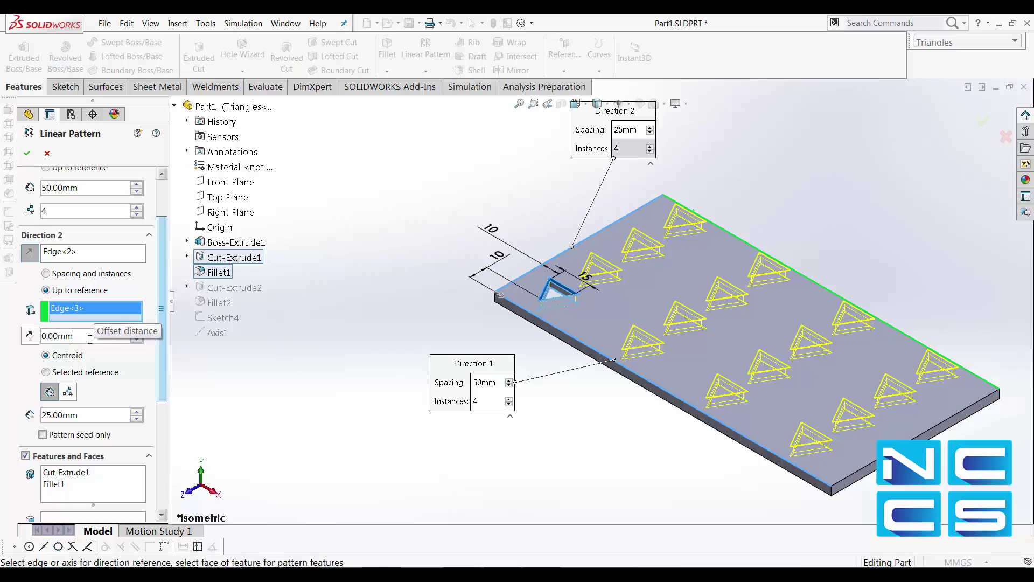
pyautogui.moveTo(75, 337); pyautogui.dragTo(40, 337)
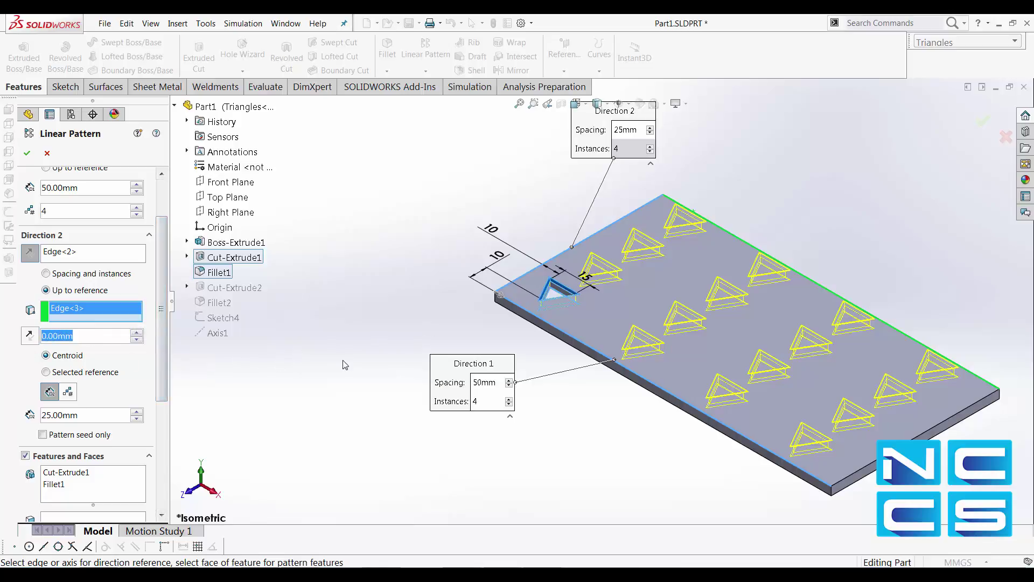
pyautogui.write('15')
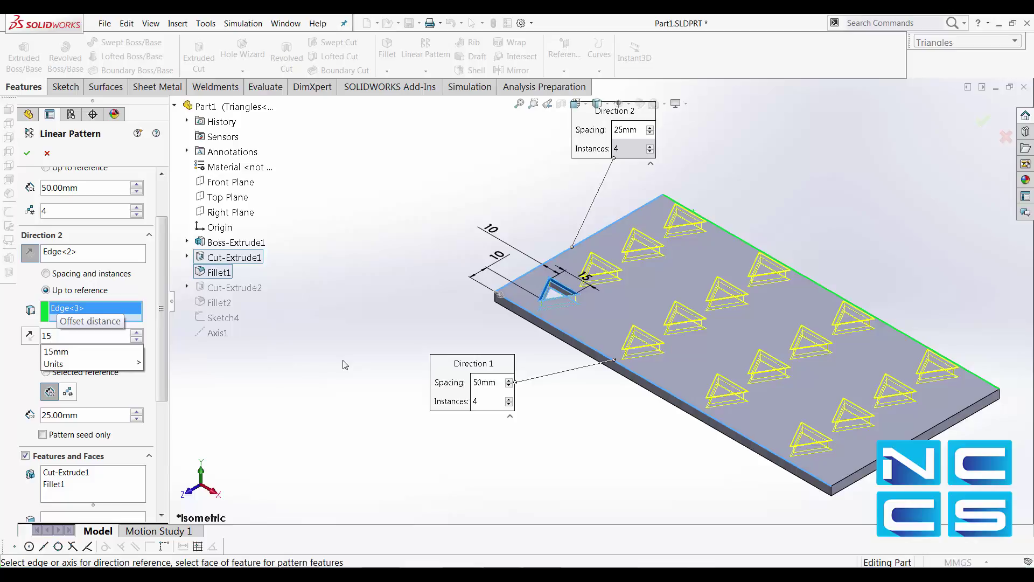
pyautogui.press('Return')
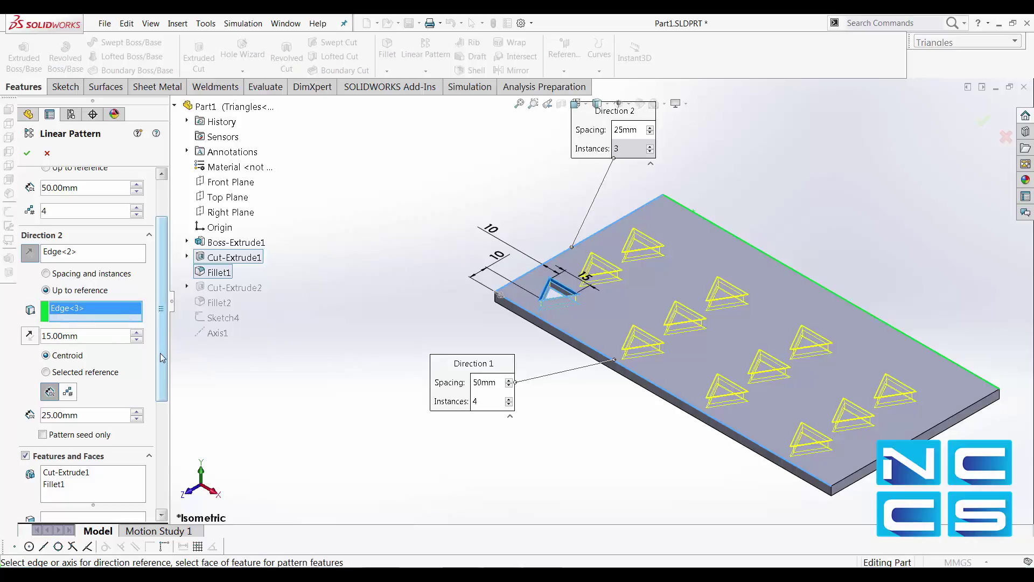
# Preview the pattern with Pattern seed only, then restore the full triangle grid.
pyautogui.moveTo(160, 354); pyautogui.dragTo(161, 378)
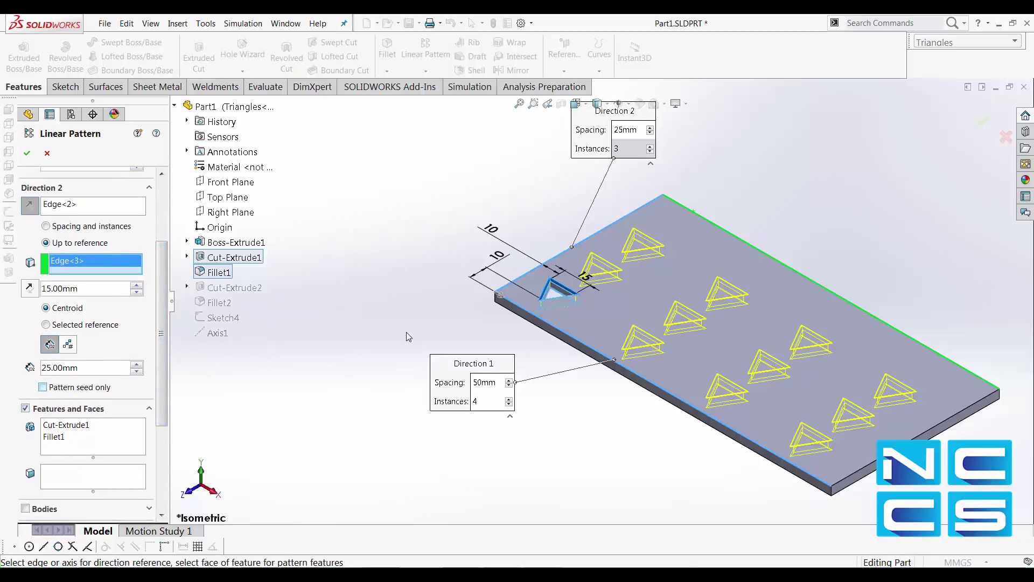
pyautogui.click(42, 387)
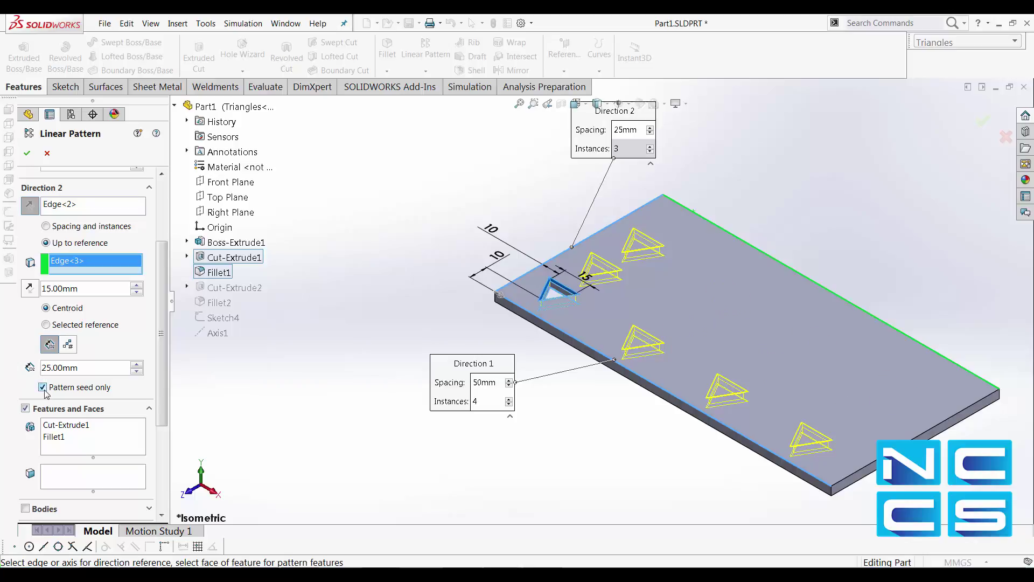
pyautogui.click(43, 387)
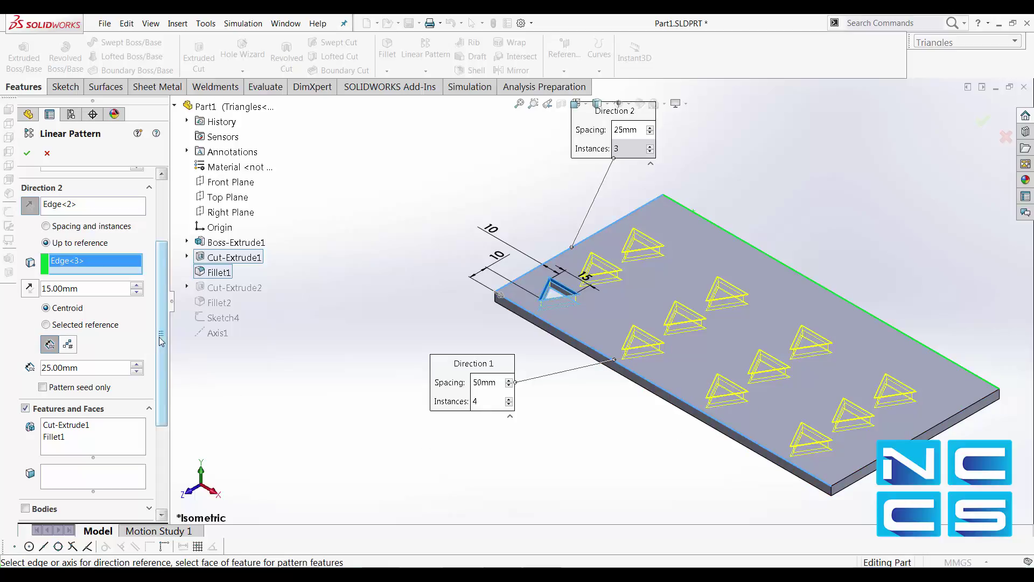
# Accept LPattern1 and make the Ellipse configuration active.
pyautogui.click(26, 153)
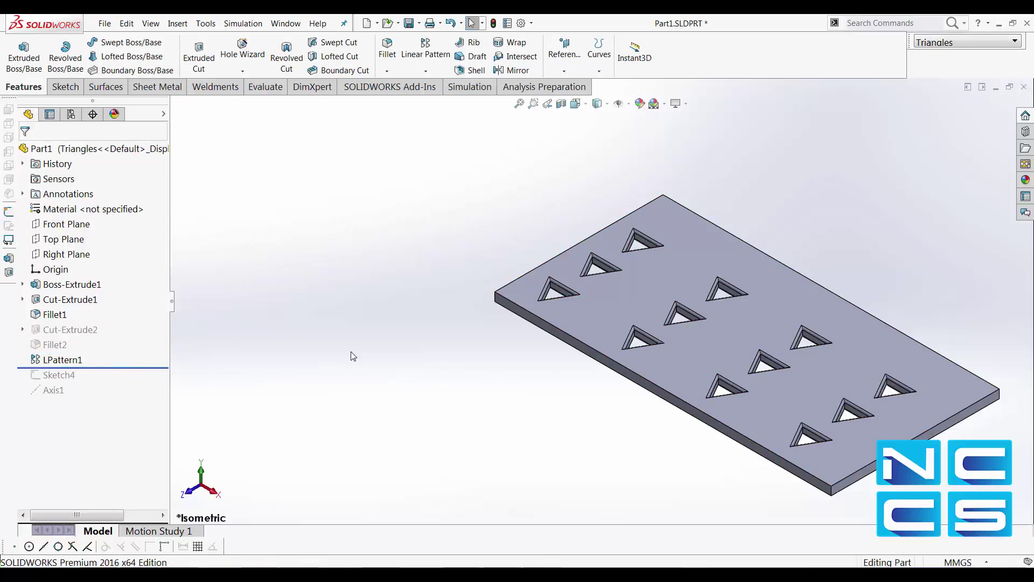
pyautogui.click(72, 115)
pyautogui.doubleClick(86, 178)
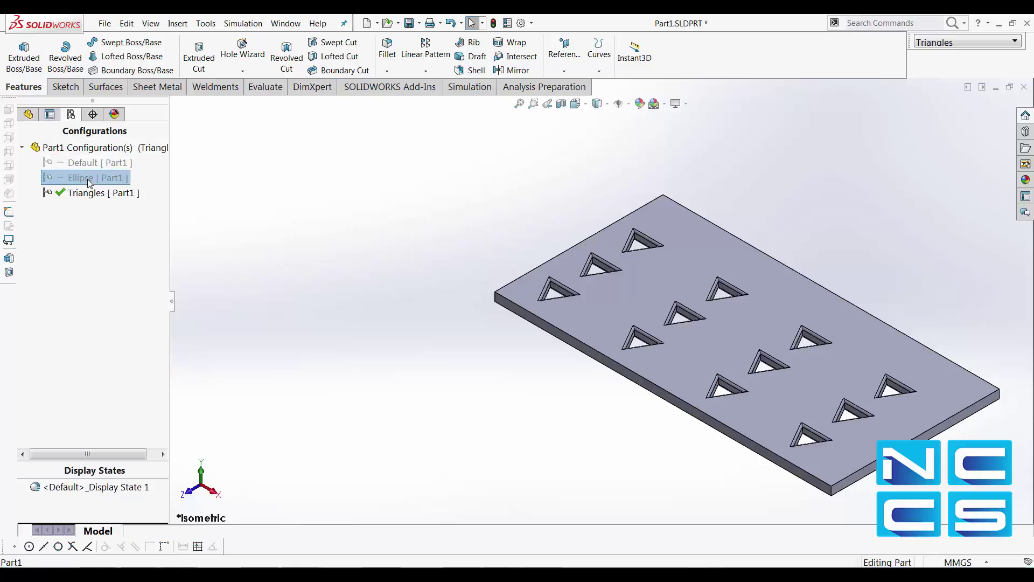
# Check Cut-Extrude2's sketch, then roll the history forward to include Sketch4 and Axis1.
pyautogui.click(32, 117)
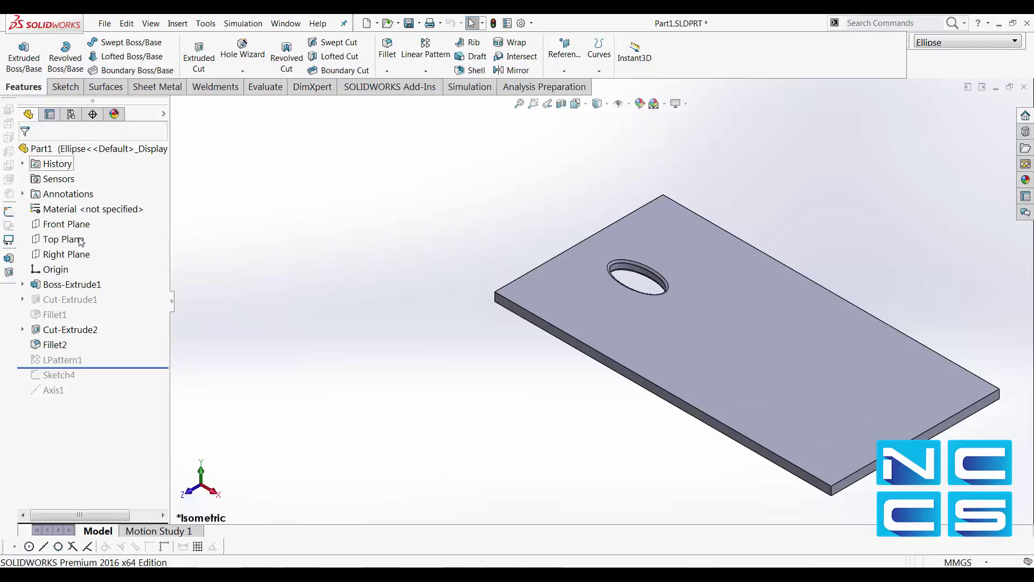
pyautogui.click(74, 331)
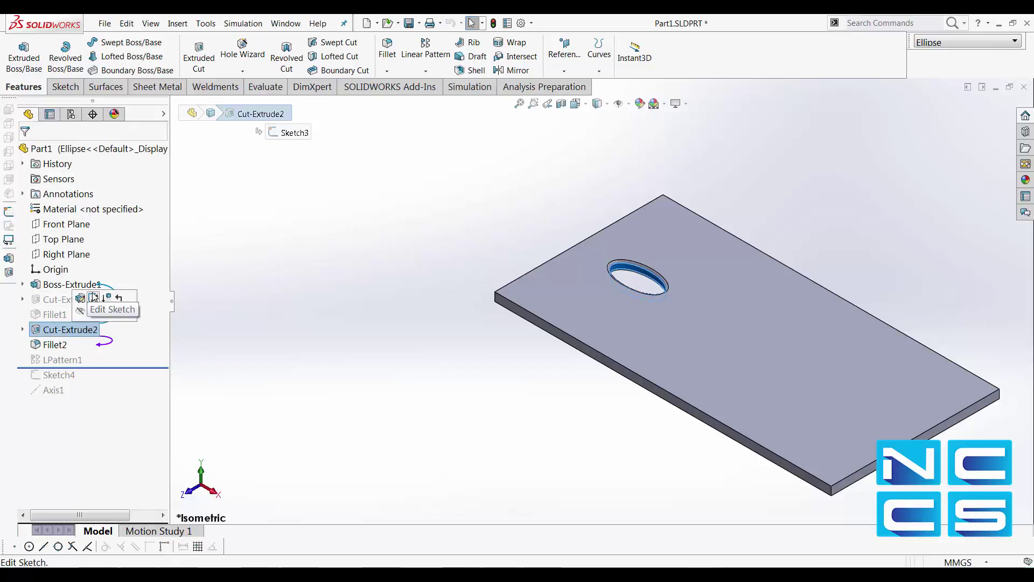
pyautogui.click(86, 297)
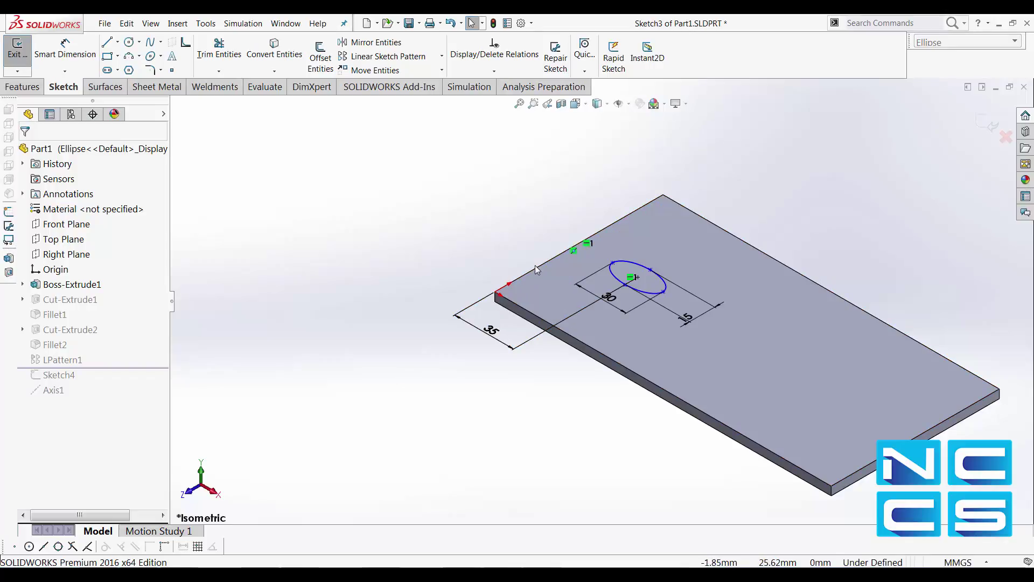
pyautogui.click(17, 47)
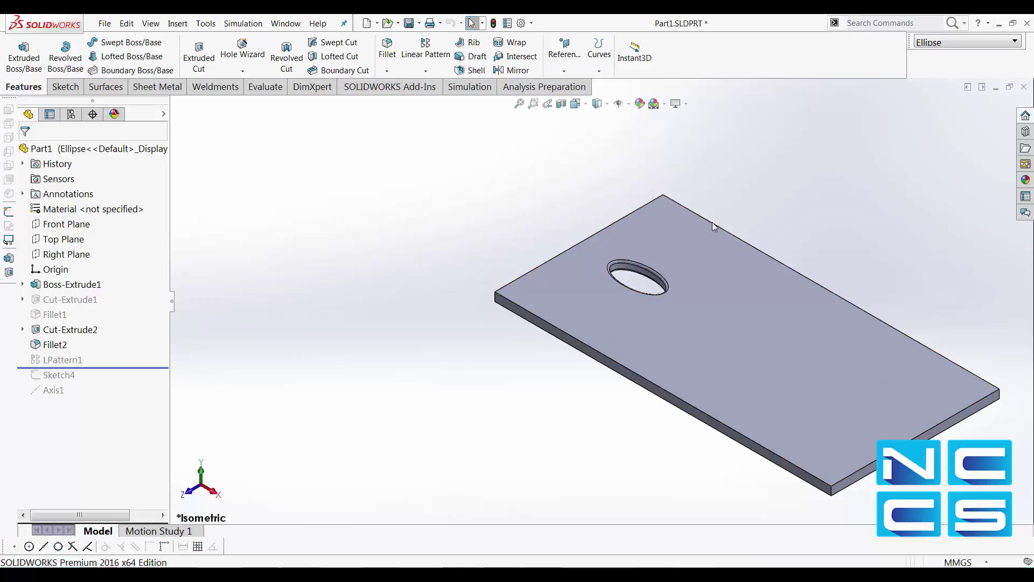
pyautogui.moveTo(97, 367); pyautogui.dragTo(97, 398)
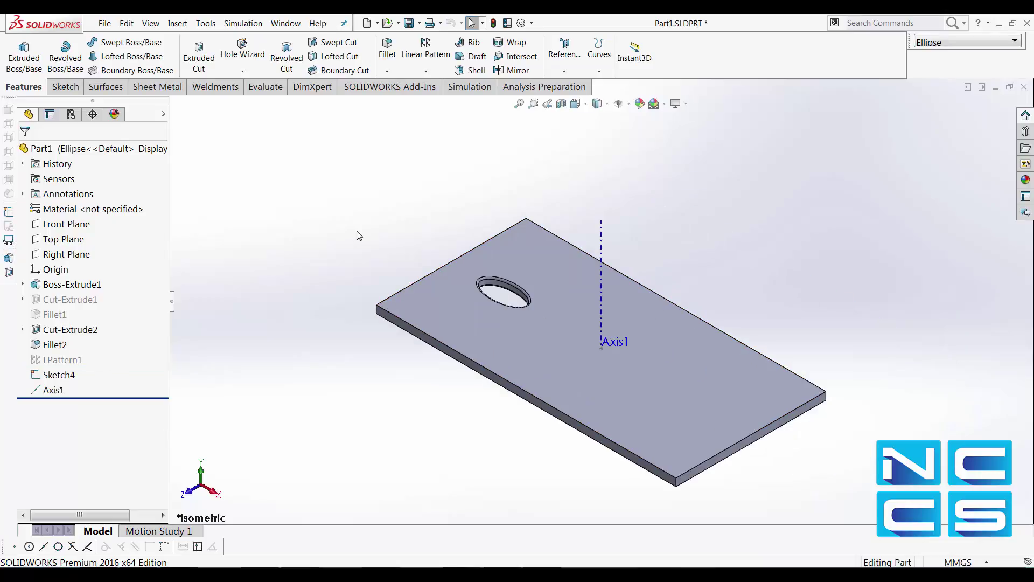
pyautogui.click(493, 288)
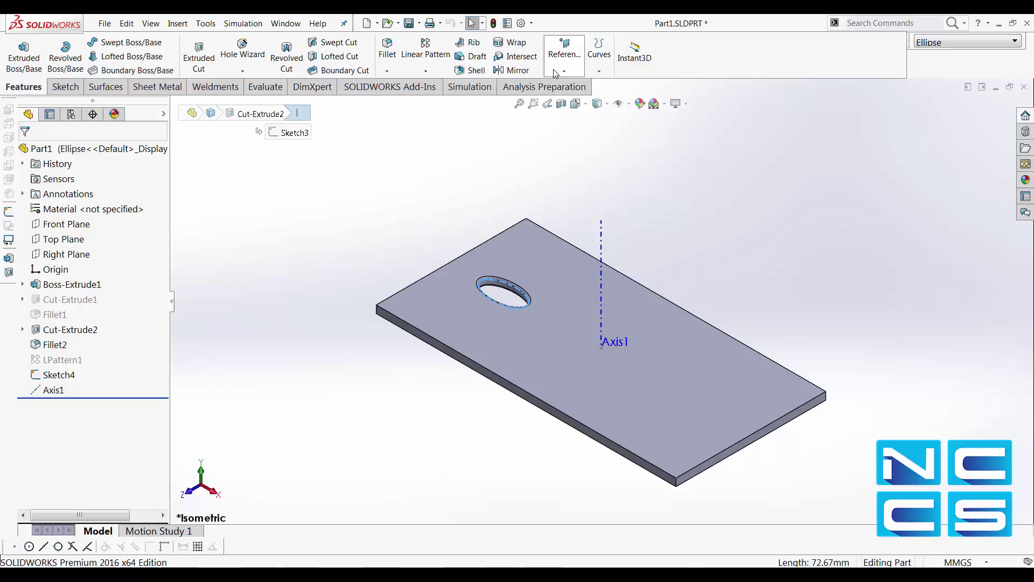
pyautogui.click(564, 54)
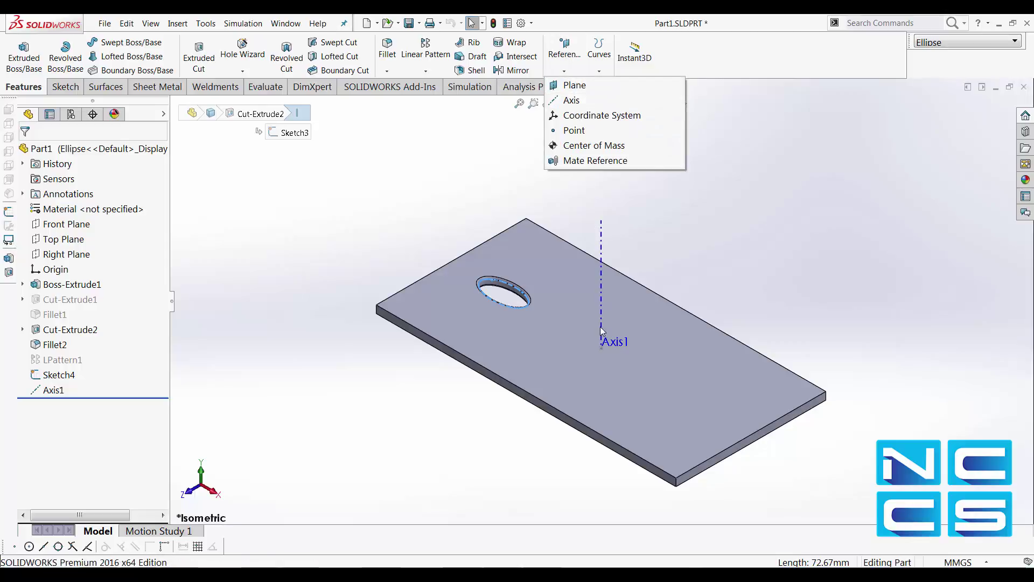
pyautogui.click(518, 192)
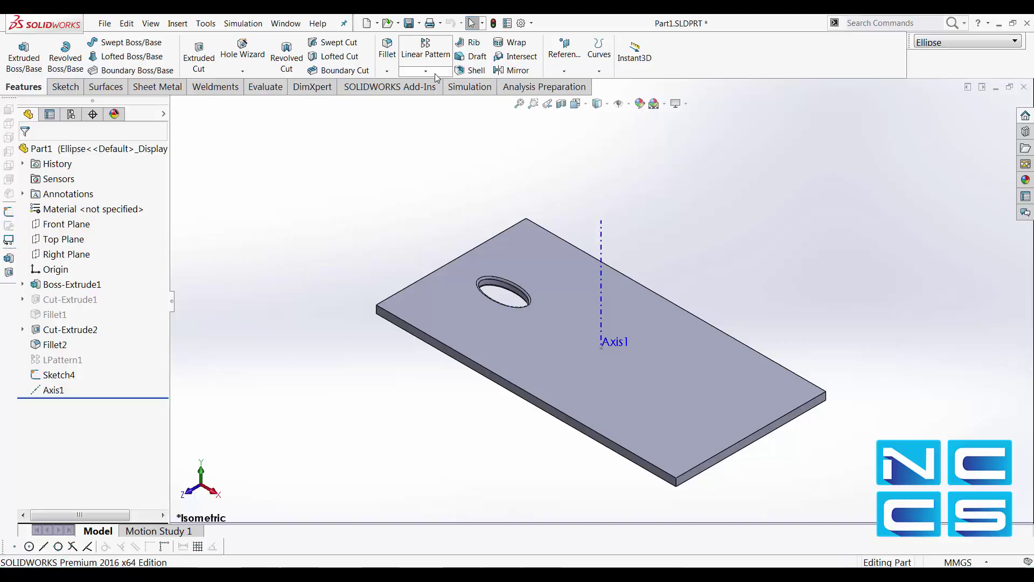
# Start a Circular Pattern of Cut-Extrude2 and Fillet2 around Axis1.
pyautogui.click(426, 70)
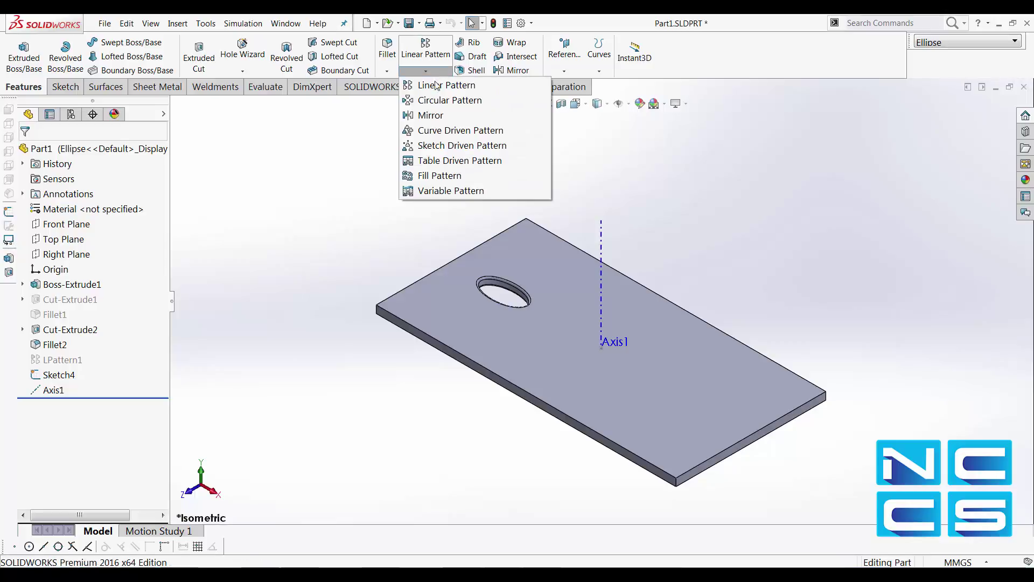
pyautogui.click(459, 101)
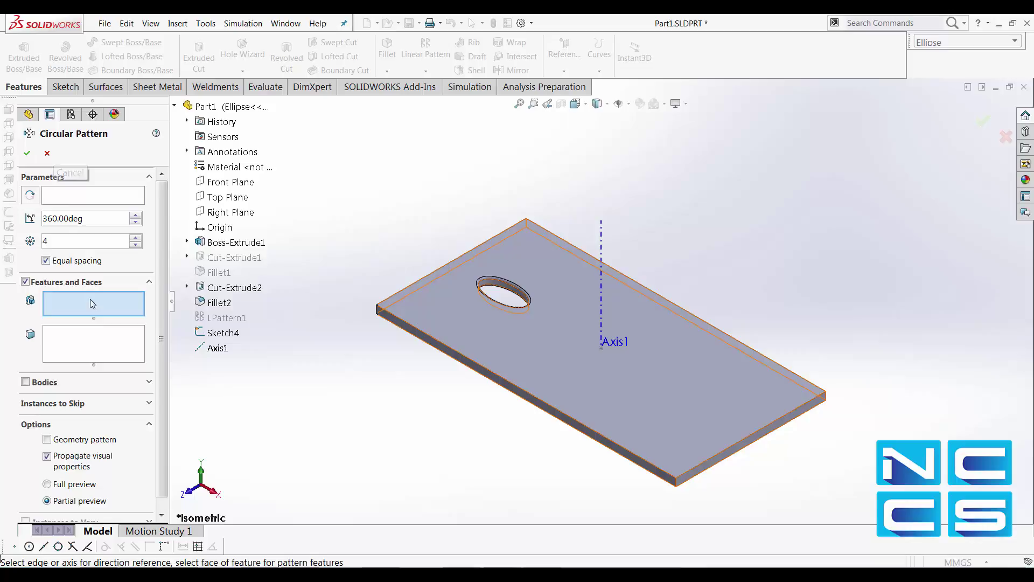
pyautogui.click(224, 289)
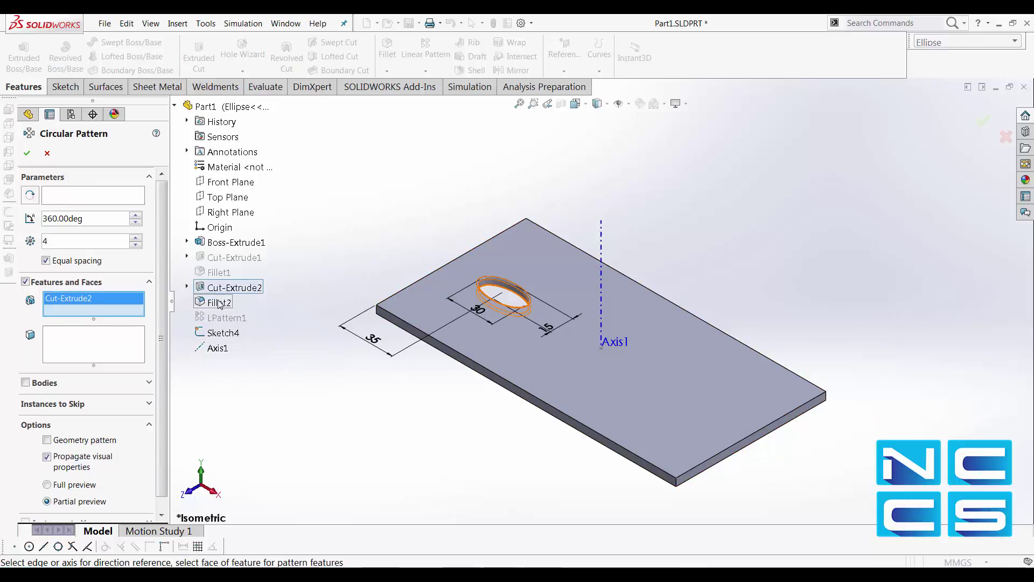
pyautogui.click(220, 303)
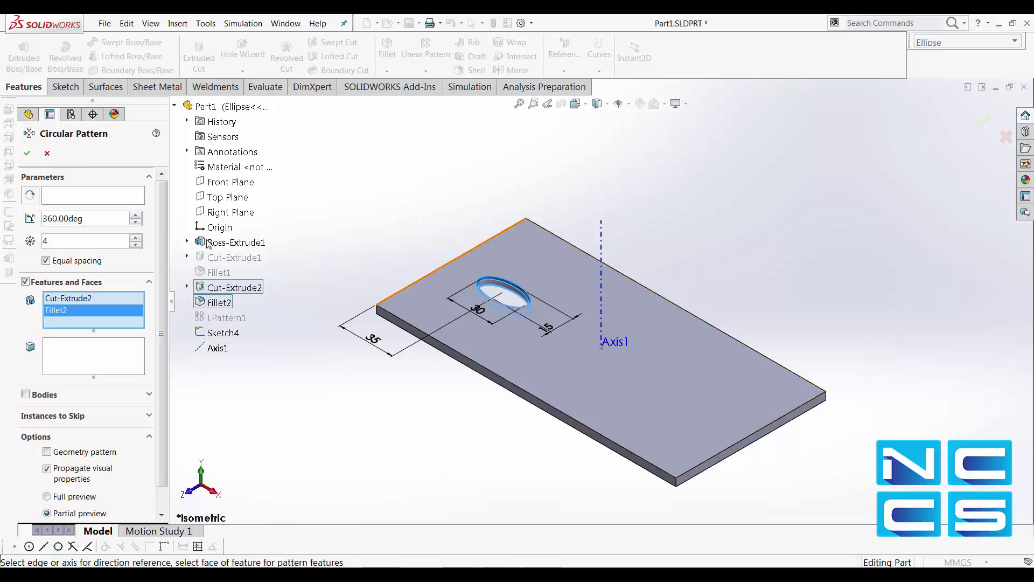
pyautogui.click(79, 198)
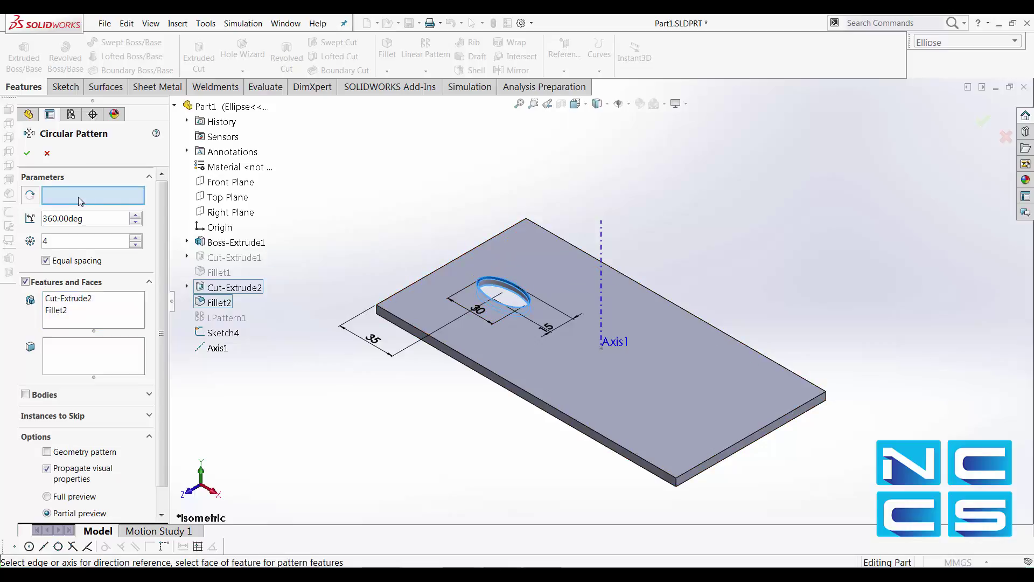
pyautogui.click(603, 251)
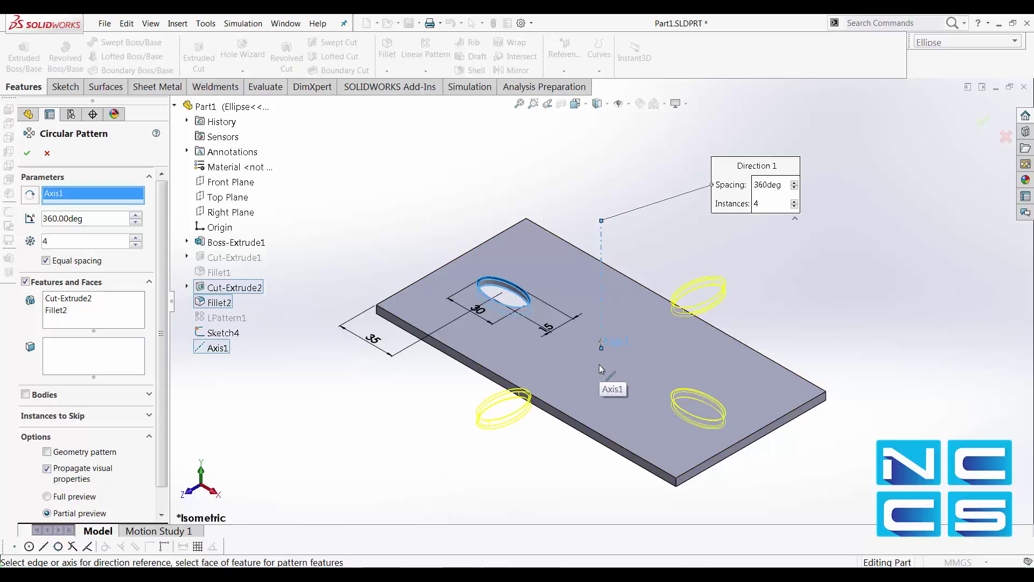
# View the plate face straight on to check the preview, then cancel the circular pattern.
pyautogui.press('space')
pyautogui.click(618, 234)
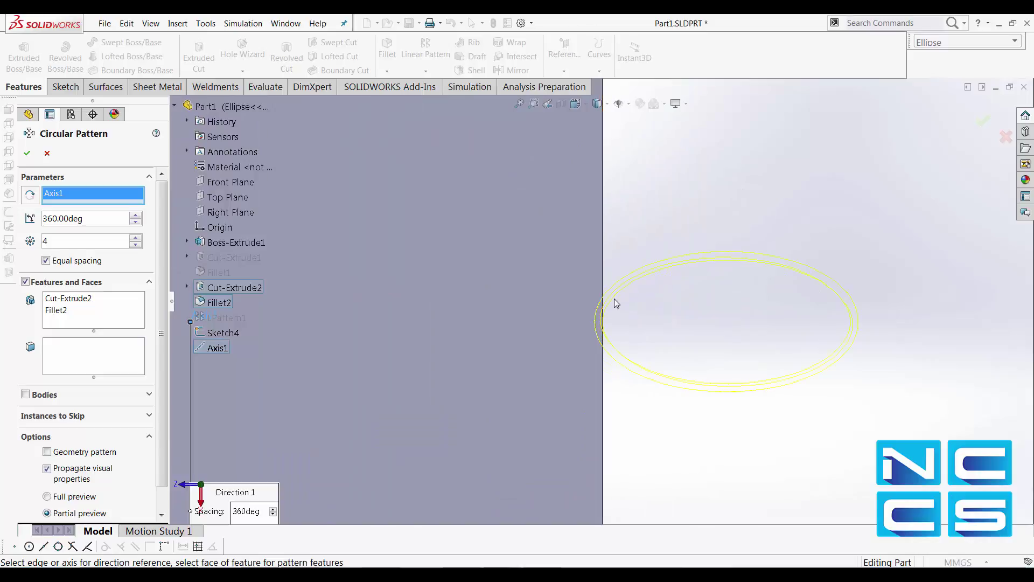
pyautogui.scroll(5, 619, 334)
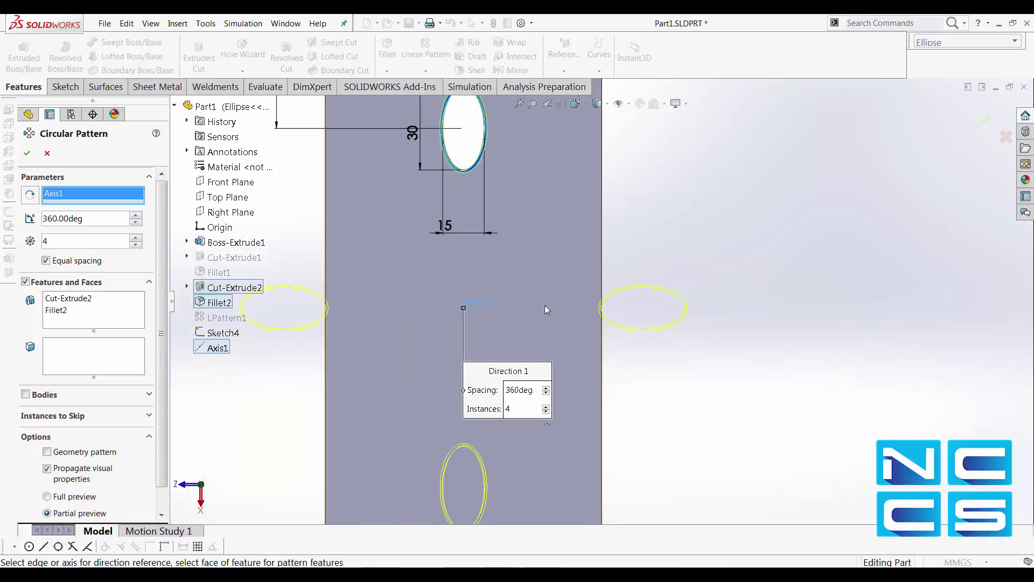
pyautogui.scroll(2, 602, 302)
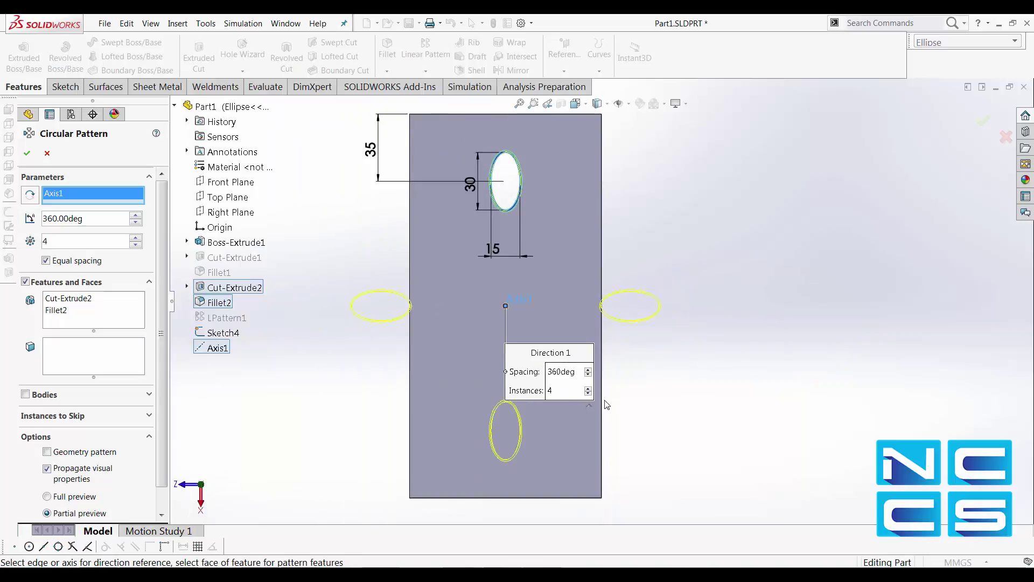
pyautogui.click(47, 155)
# Change the elliptical hole's 35 mm position dimension to 60 mm in Cut-Extrude2's sketch.
pyautogui.hotkey('ctrl', '7')
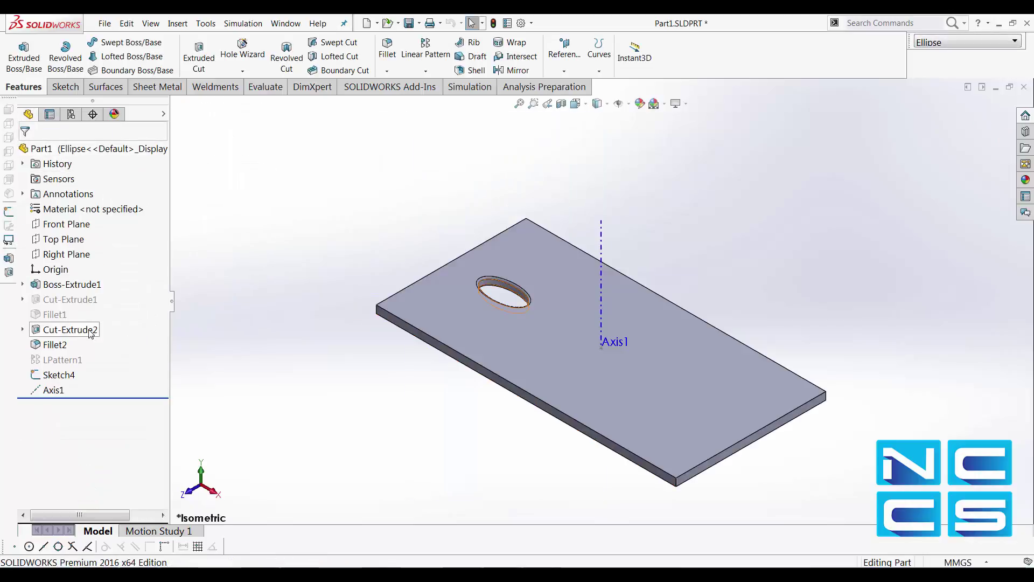
pyautogui.click(92, 331)
pyautogui.click(109, 300)
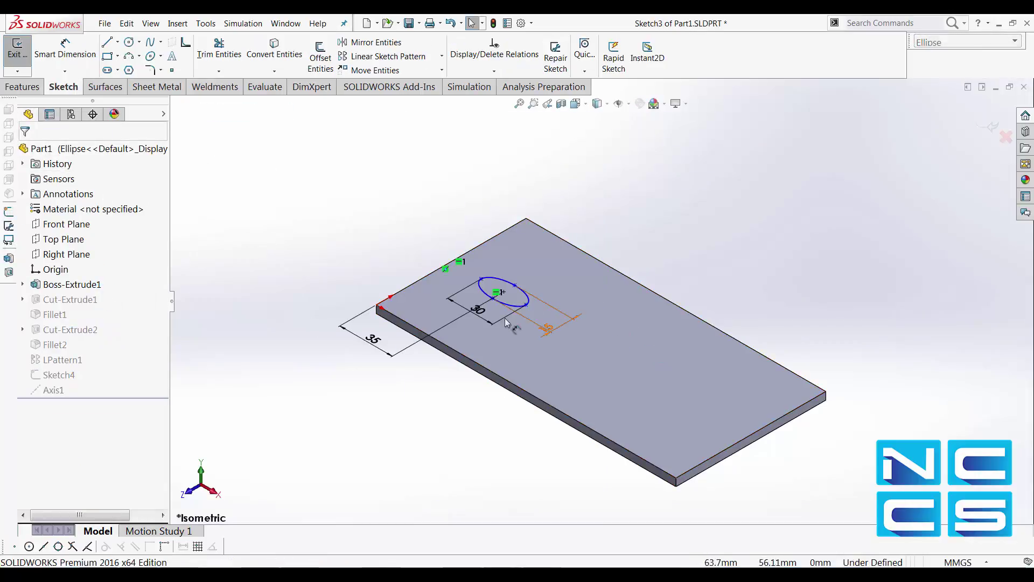
pyautogui.doubleClick(371, 339)
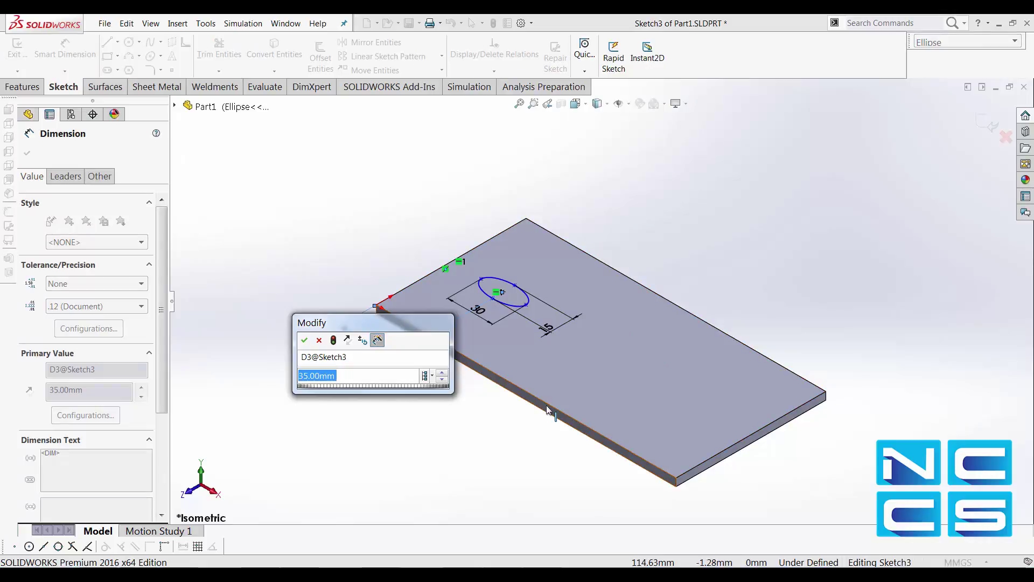
pyautogui.write('60')
pyautogui.press('Return')
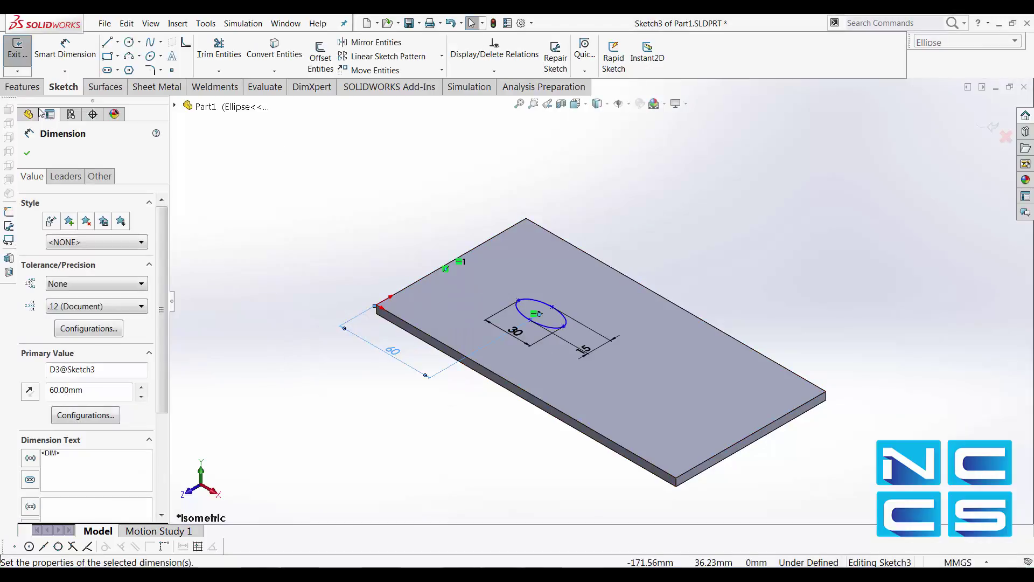
pyautogui.click(18, 48)
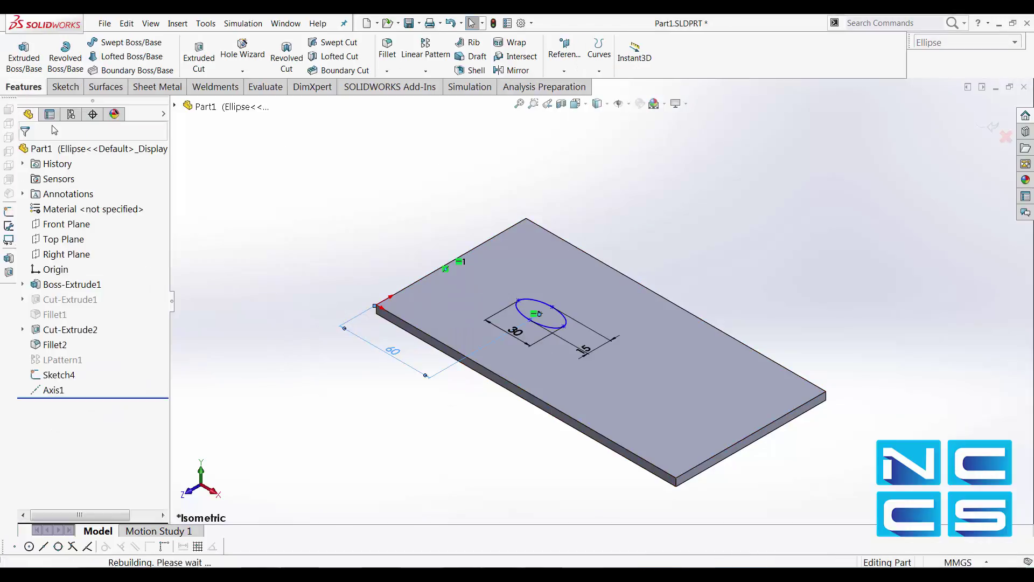
# Create a circular pattern of Cut-Extrude2 and Fillet2 around Axis1, four instances at 360°.
pyautogui.click(417, 72)
pyautogui.click(424, 99)
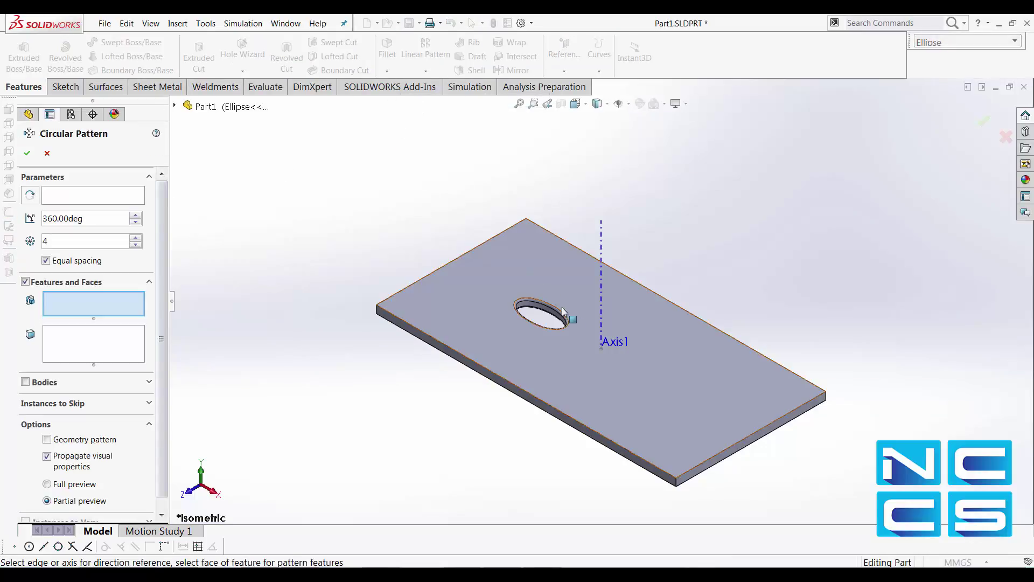
pyautogui.click(132, 197)
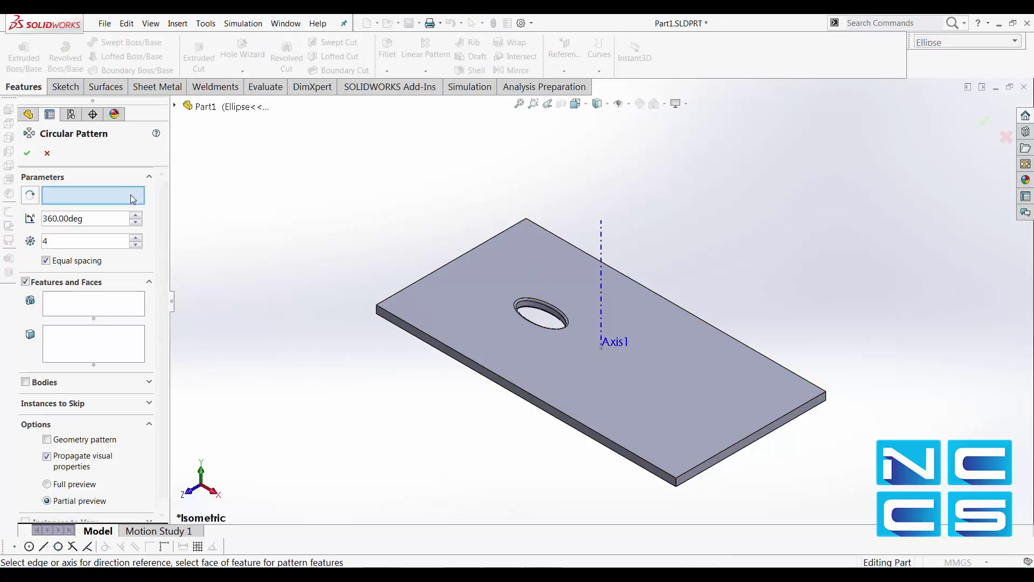
pyautogui.click(601, 251)
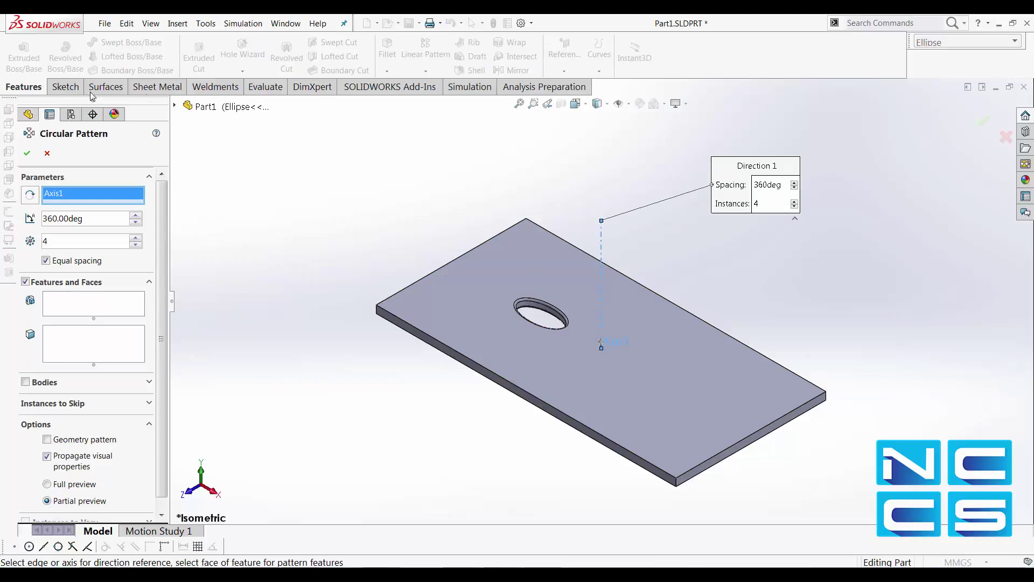
pyautogui.click(175, 106)
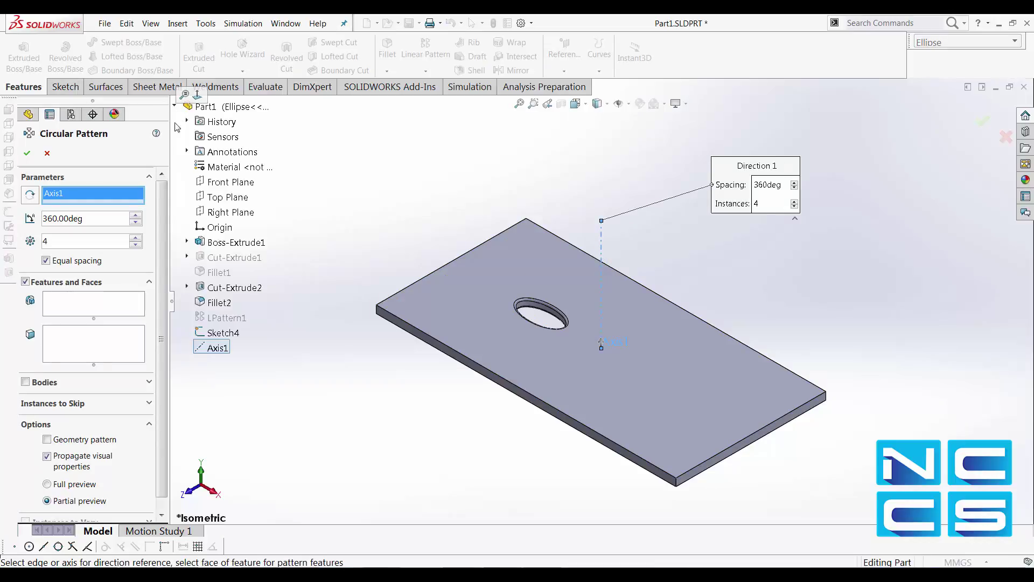
pyautogui.click(97, 305)
pyautogui.click(212, 291)
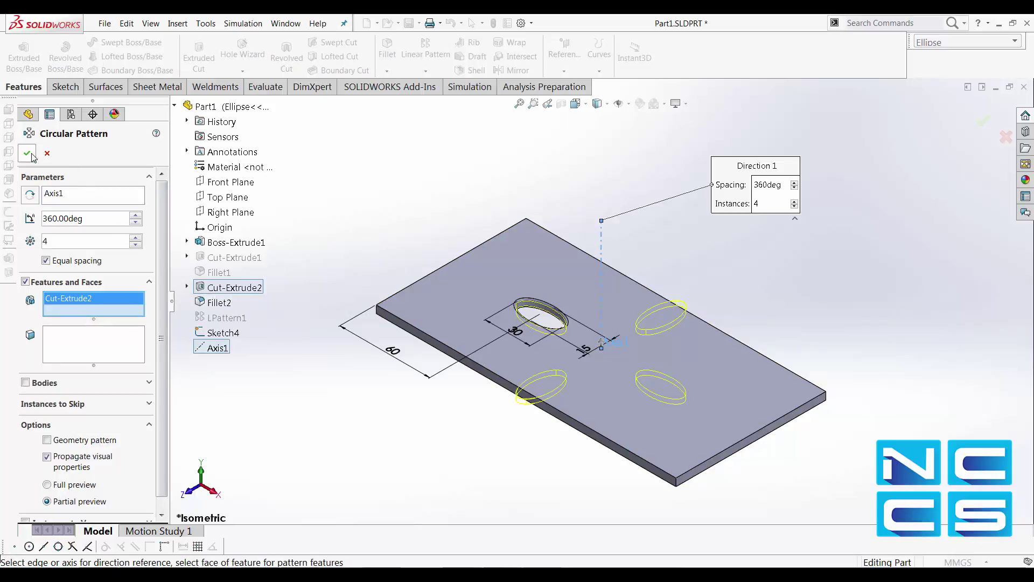
pyautogui.click(220, 302)
pyautogui.click(27, 153)
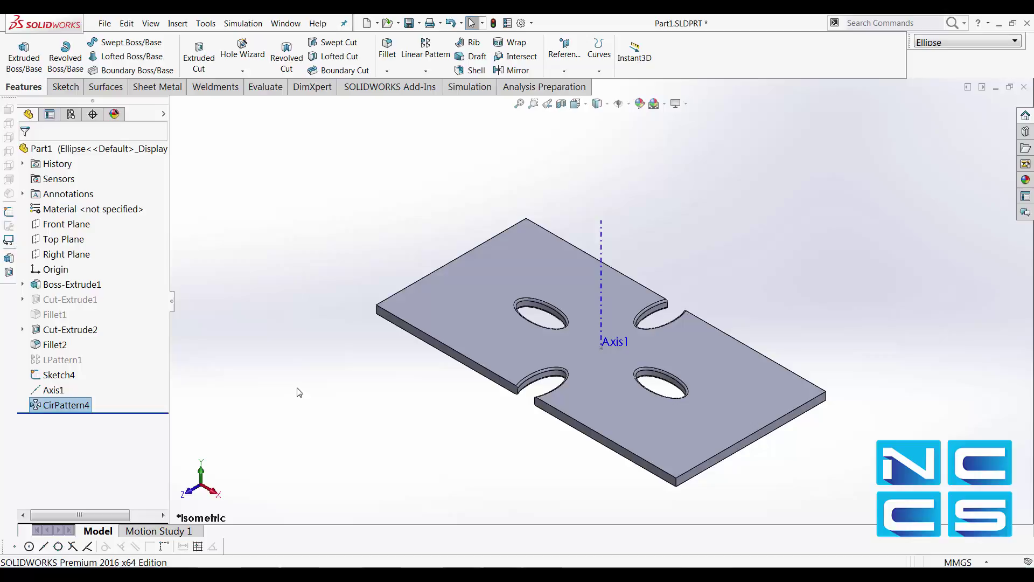
# In Cut-Extrude2's sketch, change the 60 mm hole position dimension to 70 mm and rebuild.
pyautogui.click(89, 330)
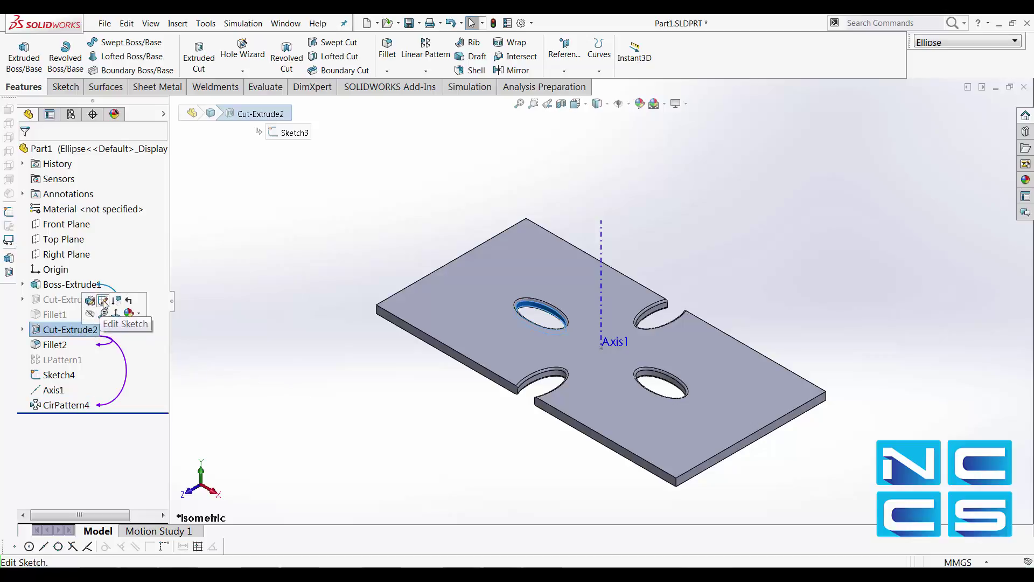
pyautogui.click(103, 300)
pyautogui.doubleClick(392, 353)
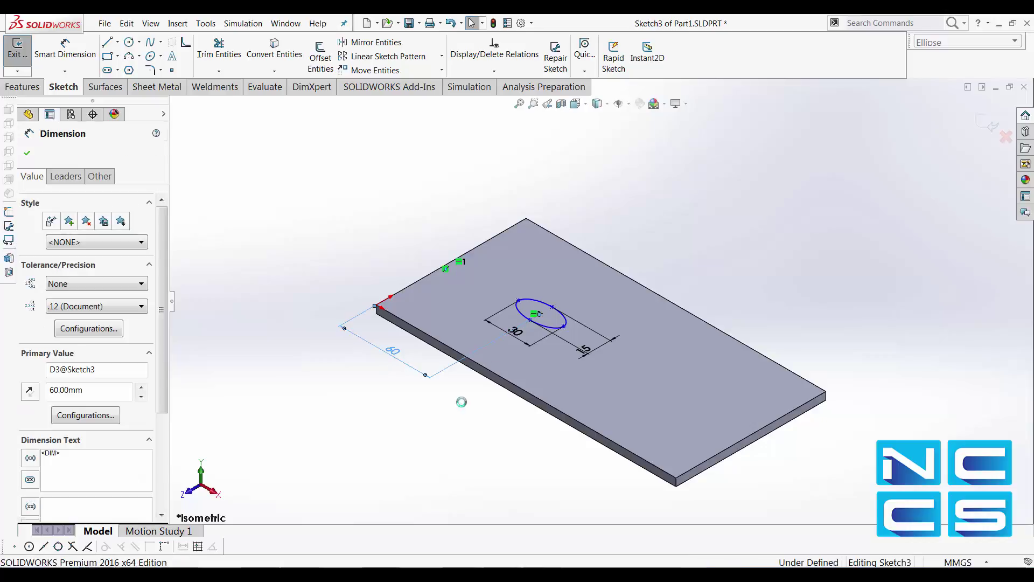
pyautogui.write('70')
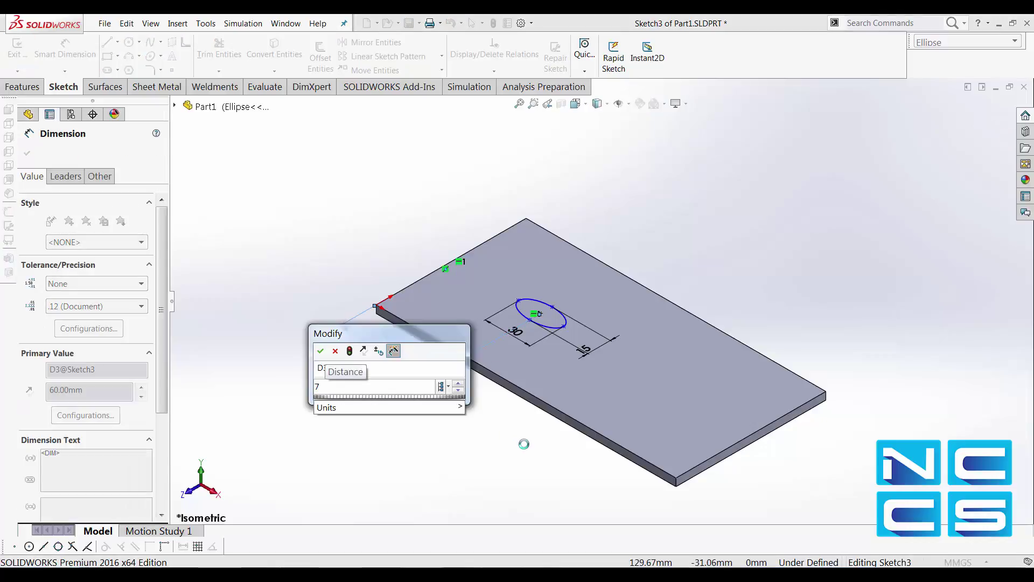
pyautogui.click(321, 351)
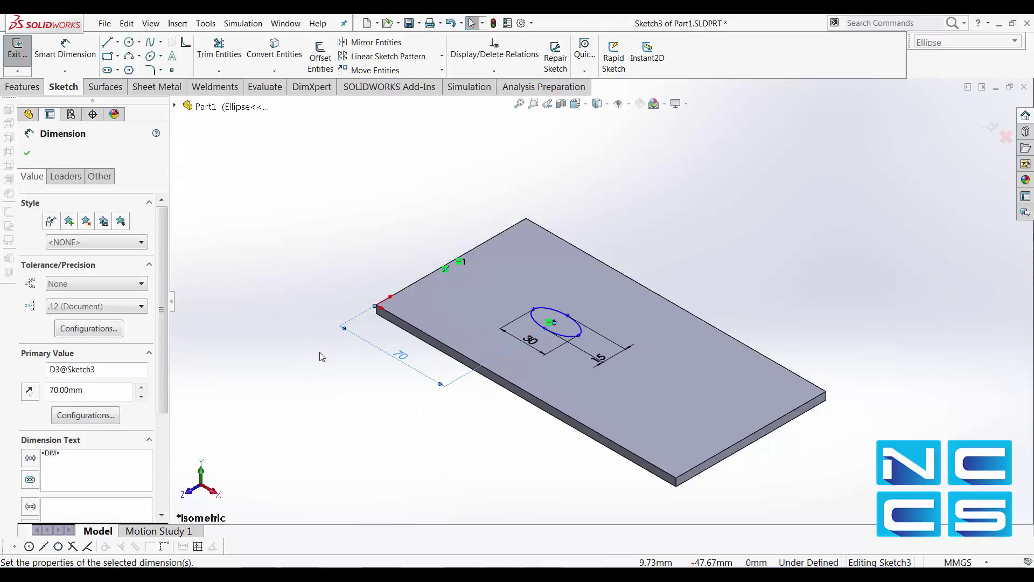
pyautogui.click(26, 153)
pyautogui.click(18, 56)
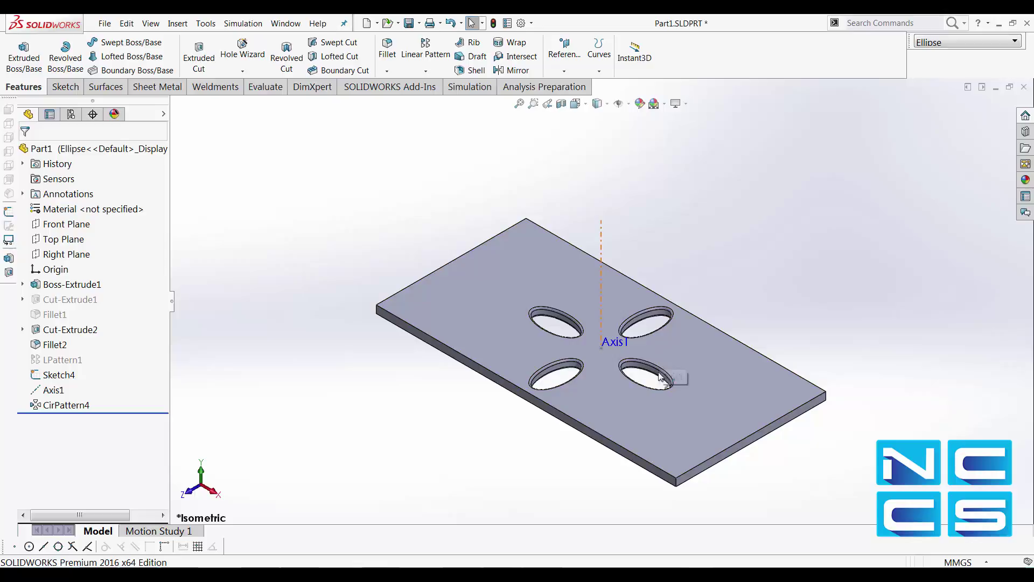
pyautogui.click(61, 405)
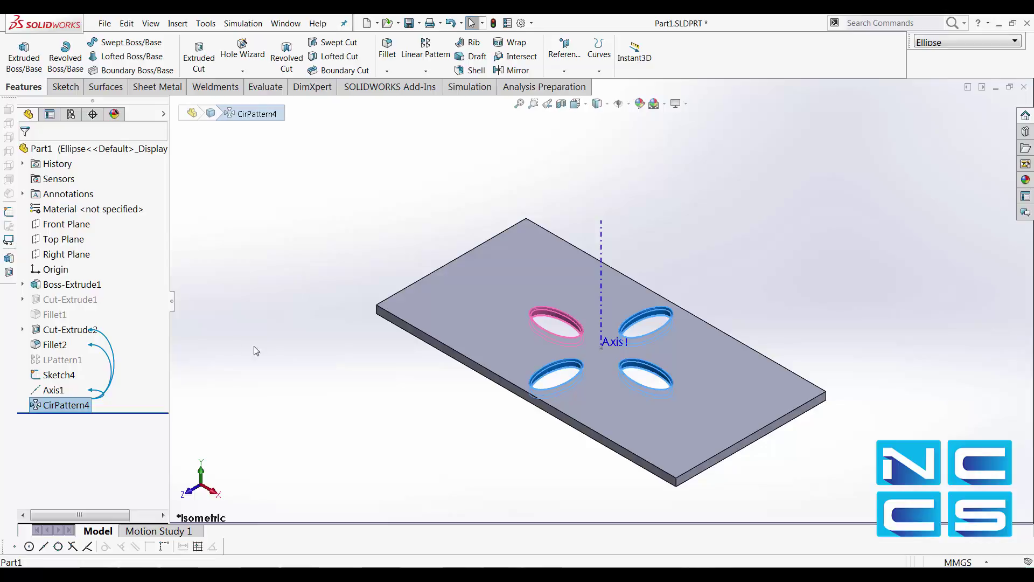
# Edit CirPattern4 so its lower-left instance is listed under Instances to Skip.
pyautogui.rightClick(48, 405)
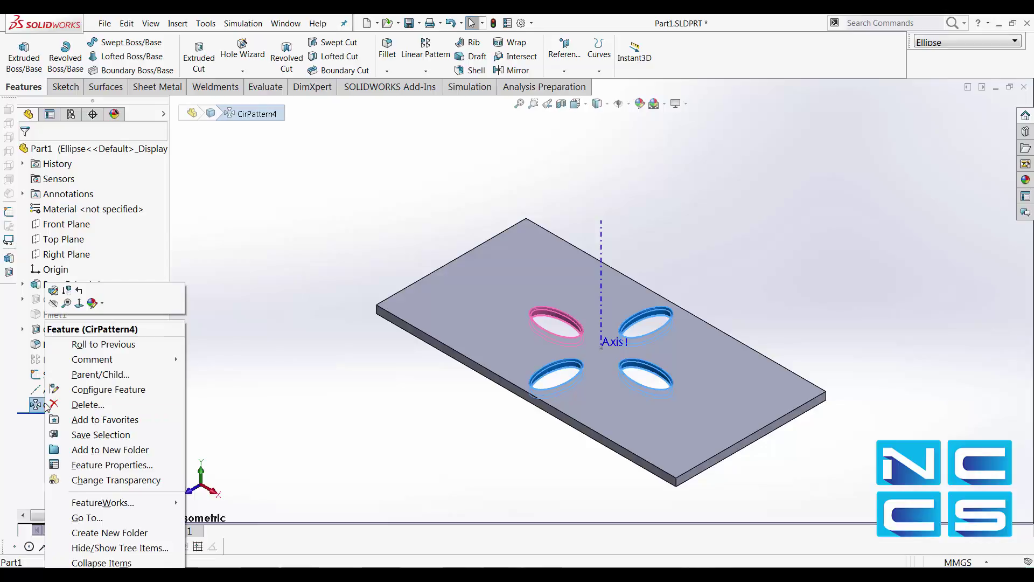
pyautogui.click(54, 290)
pyautogui.scroll(-1, 164, 317)
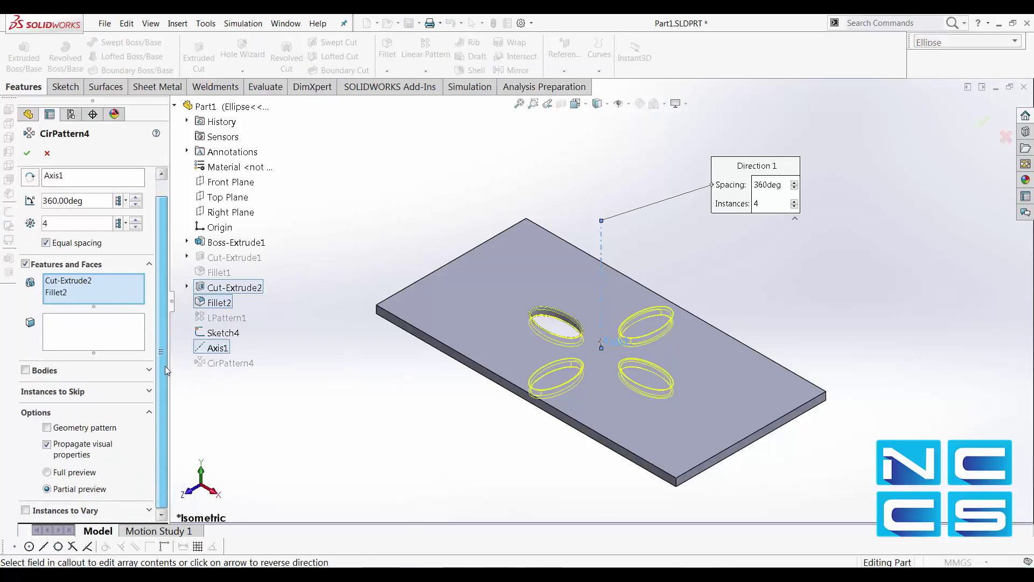
pyautogui.click(149, 391)
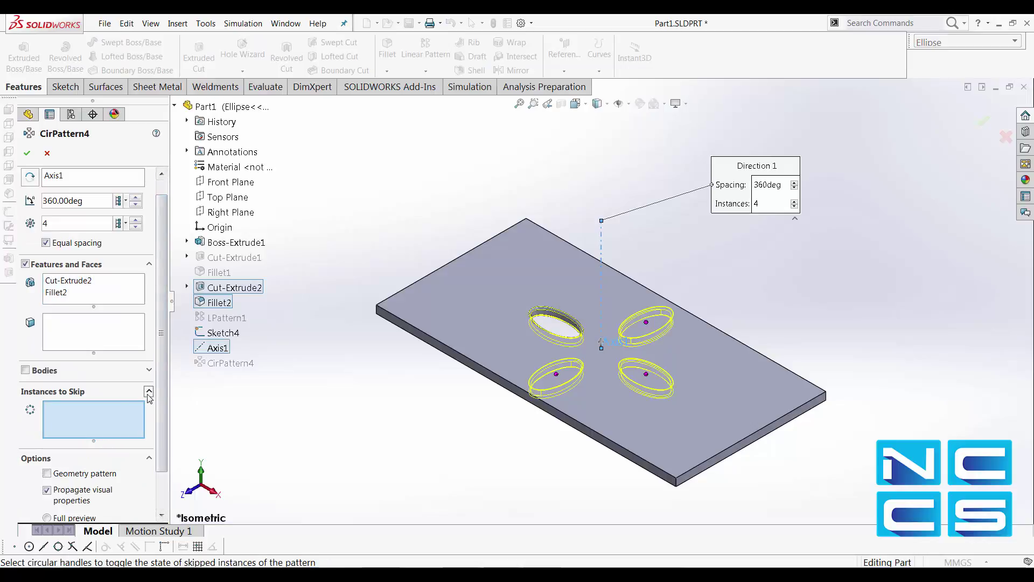
pyautogui.click(556, 375)
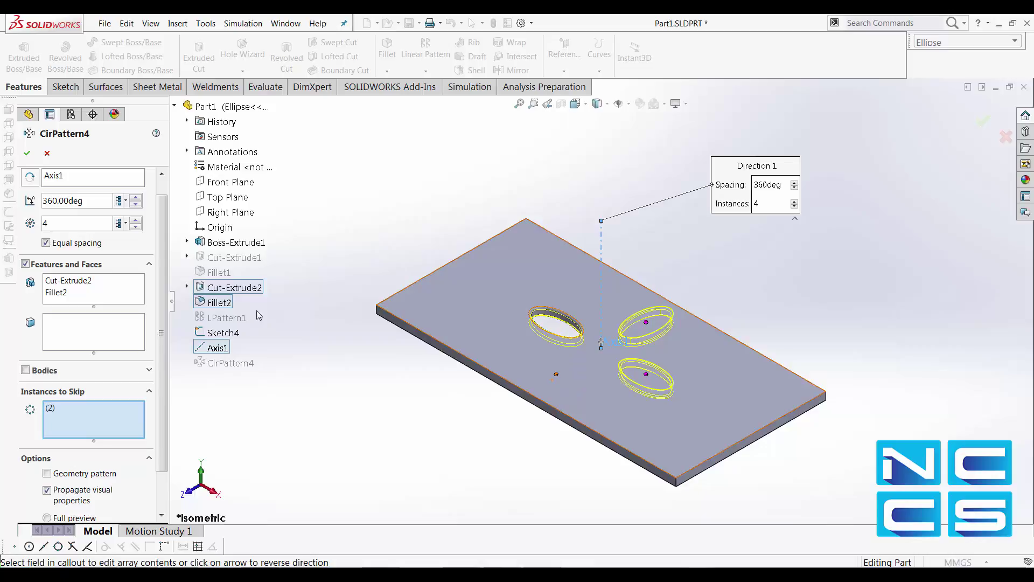
pyautogui.click(26, 153)
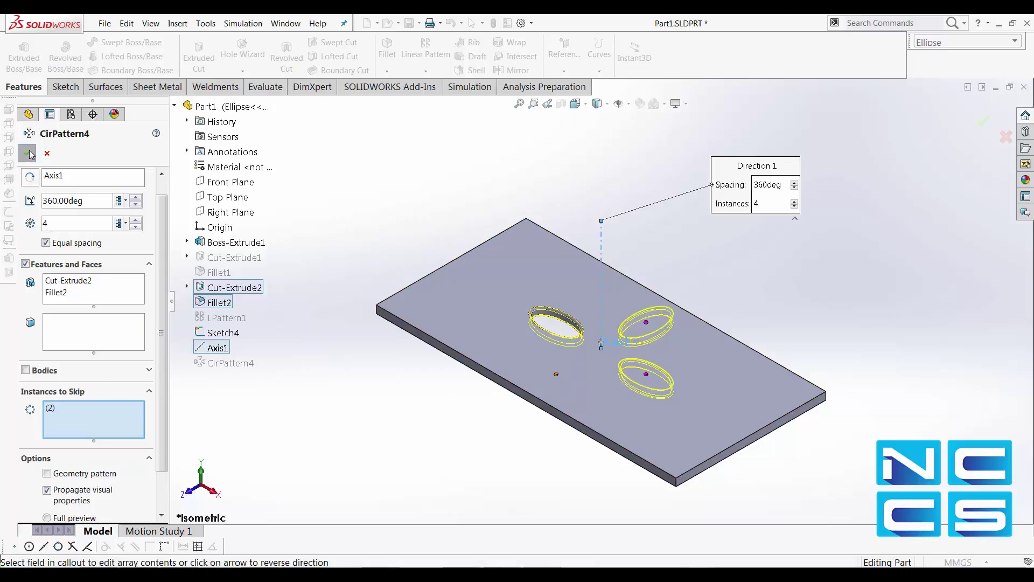
pyautogui.click(391, 403)
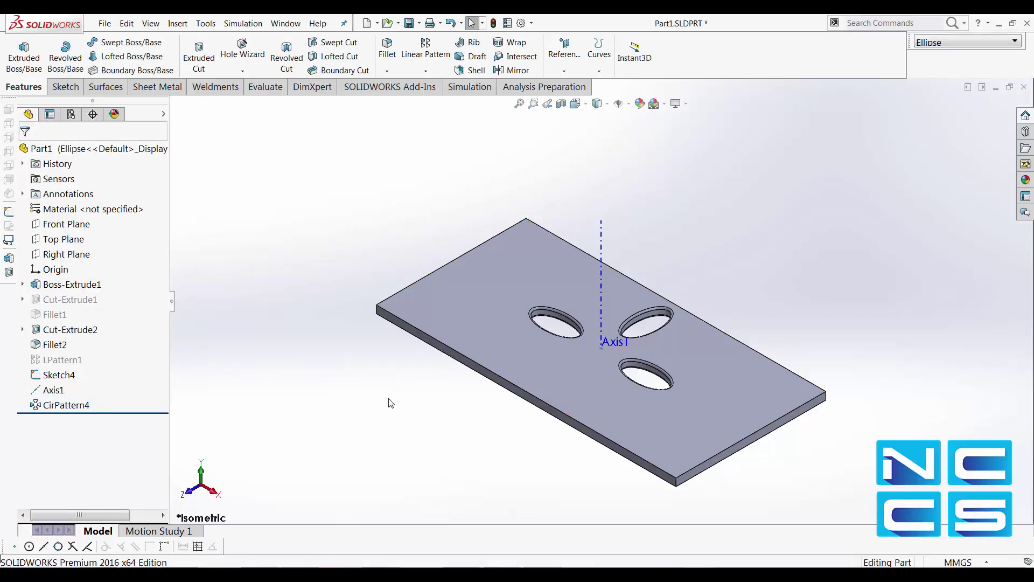